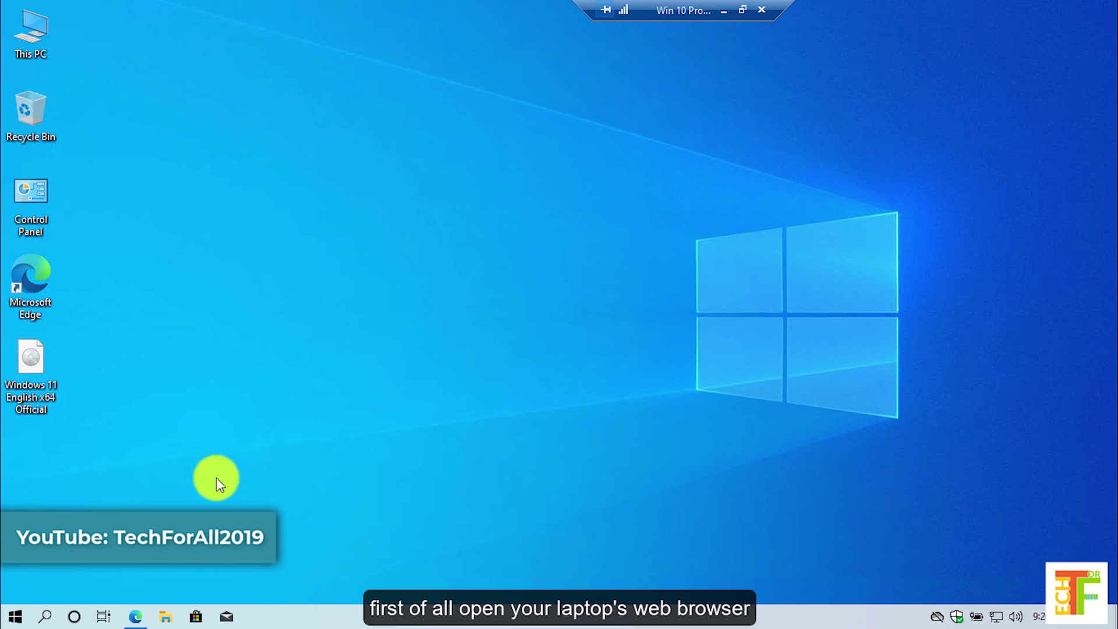
Switch to Microsoft Edge and search Google for "download windows 11 iso file".
click(136, 615)
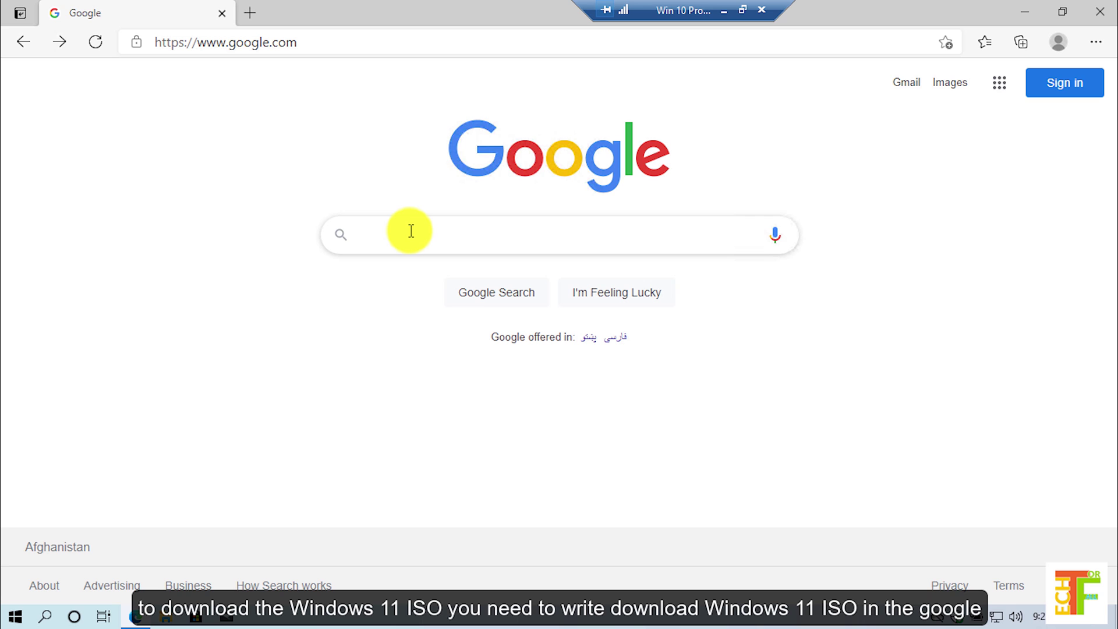
text(download)
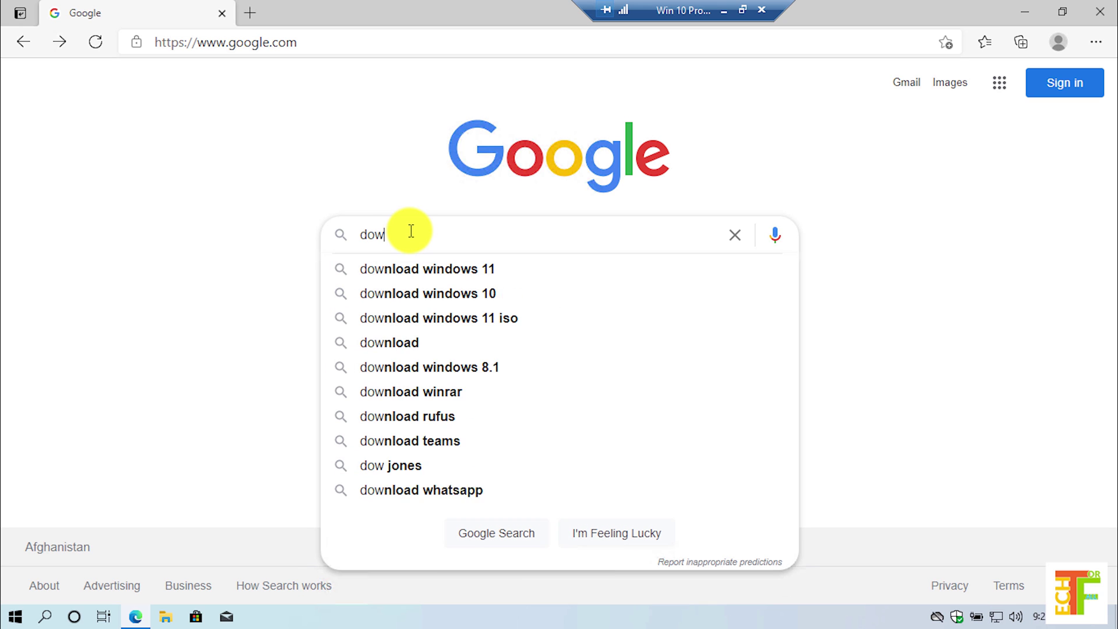
key(Down)
key(Down)
key(Down)
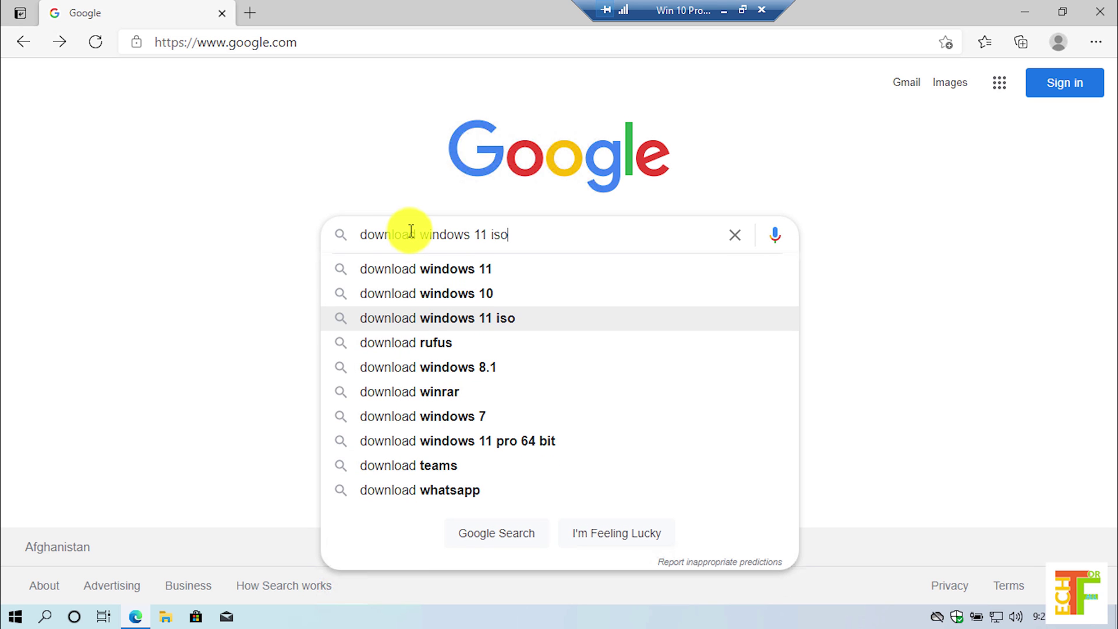
text(file)
key(Return)
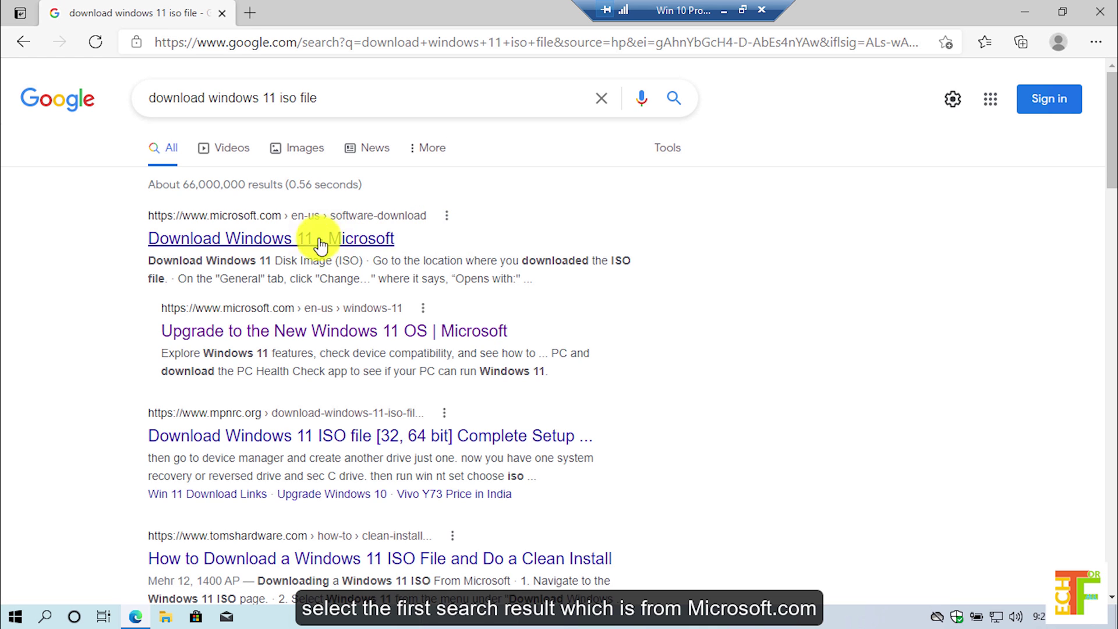
Open Microsoft's Download Windows 11 search result in a new tab and decline the Bing Wallpaper offer.
right_click(284, 247)
click(294, 253)
click(320, 8)
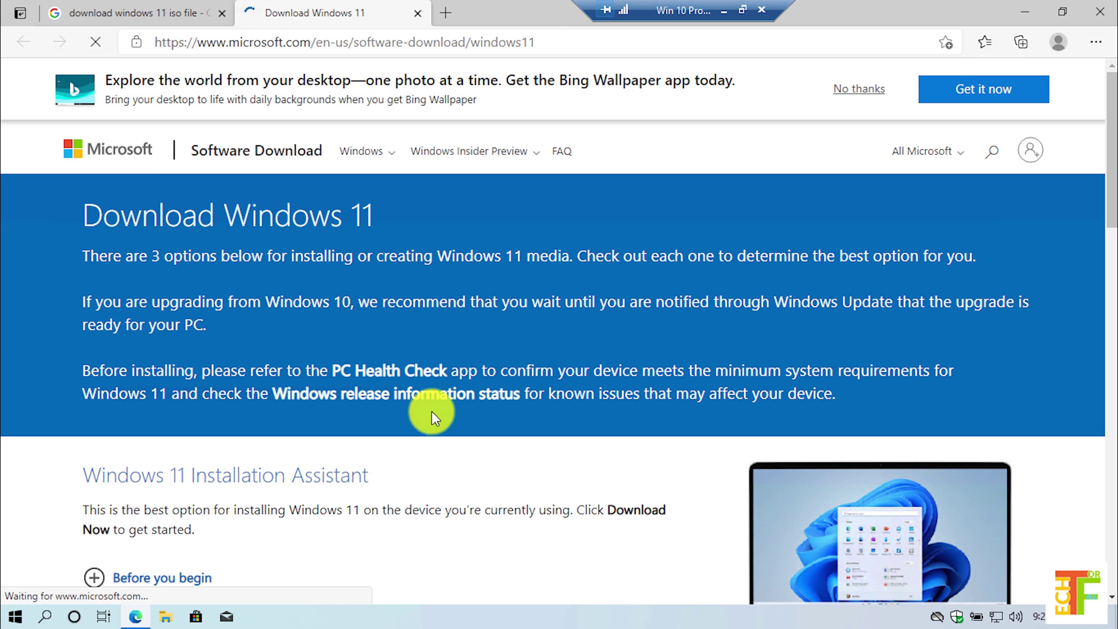
click(851, 90)
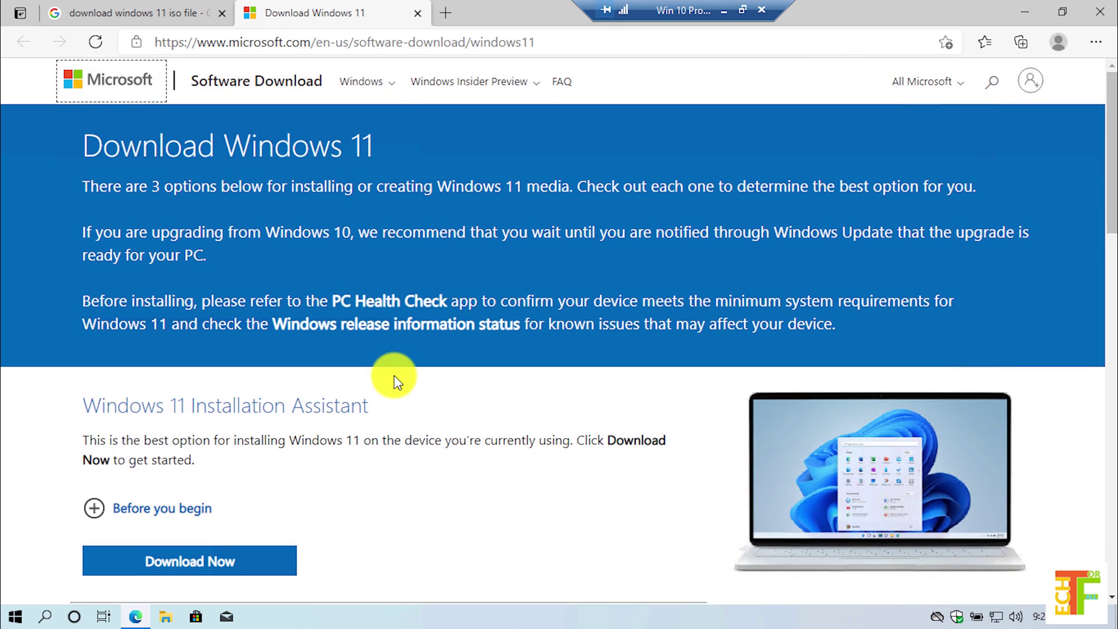
Select Windows 11 under Download Windows 11 Disk Image (ISO) and request the download.
scroll(396, 382, down, 4)
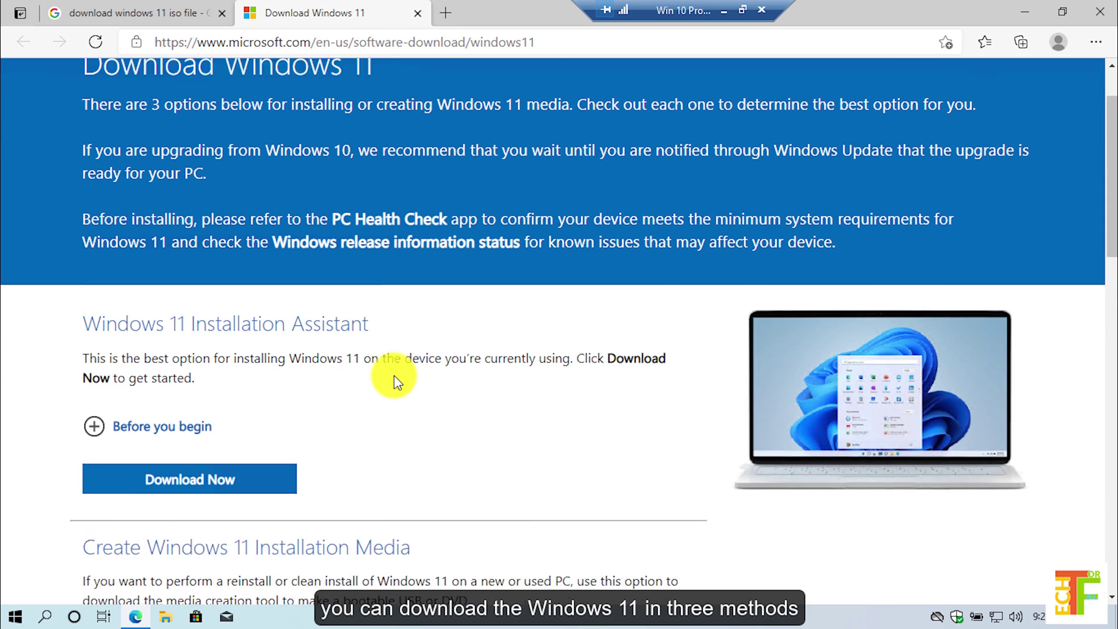
scroll(382, 320, down, 1)
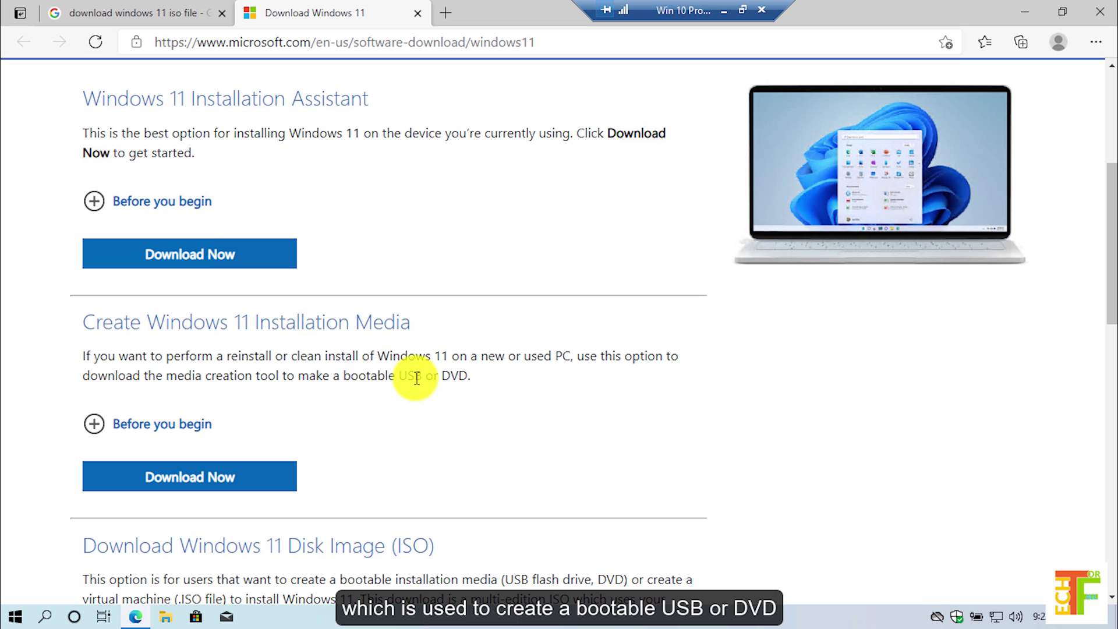
scroll(416, 377, down, 4)
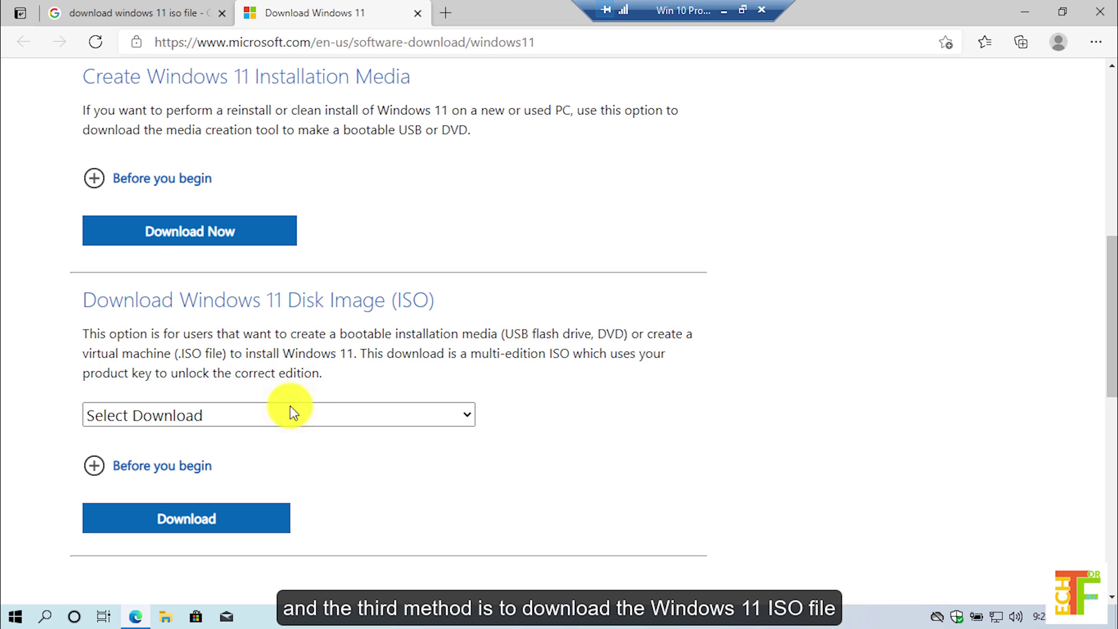
scroll(260, 378, down, 2)
click(292, 271)
click(259, 321)
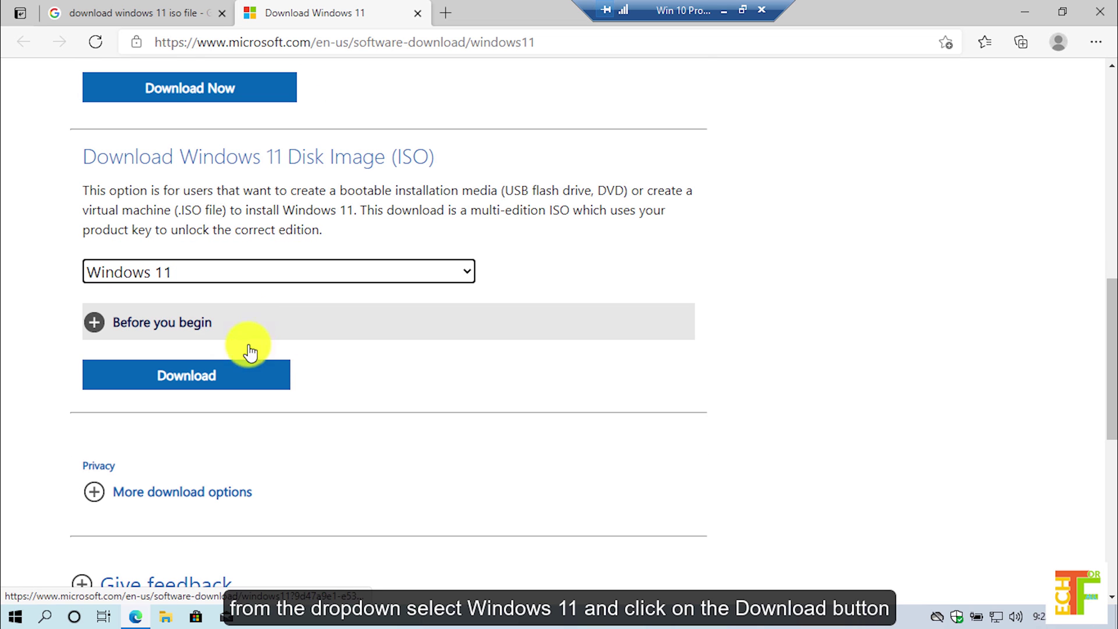
click(201, 379)
Confirm English International as the product language and start the 64-bit ISO download.
scroll(201, 381, down, 3)
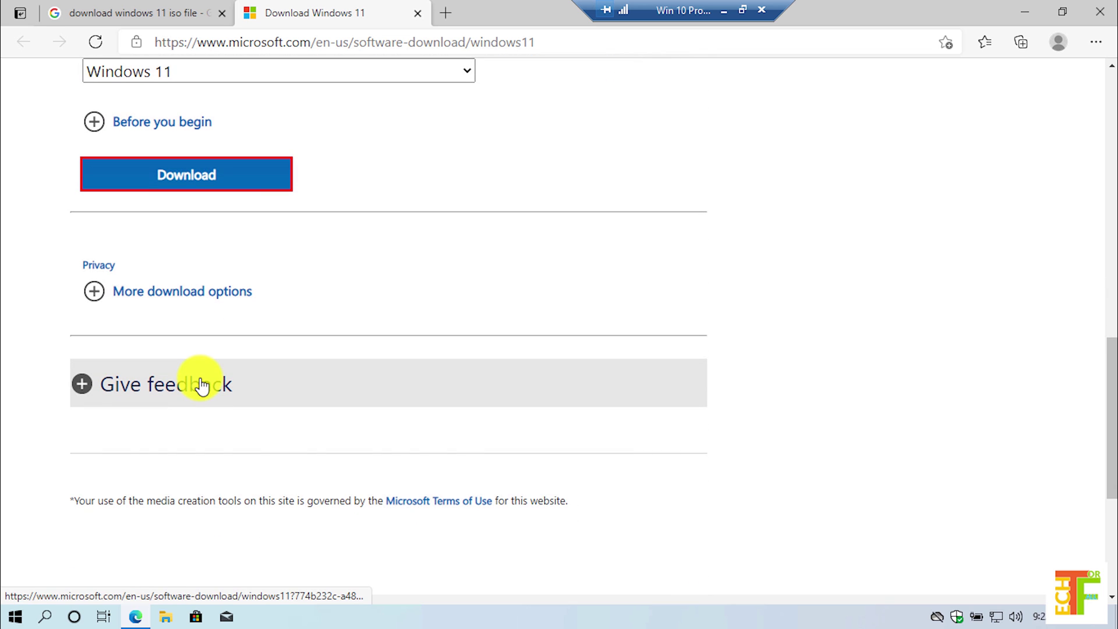
scroll(201, 384, down, 3)
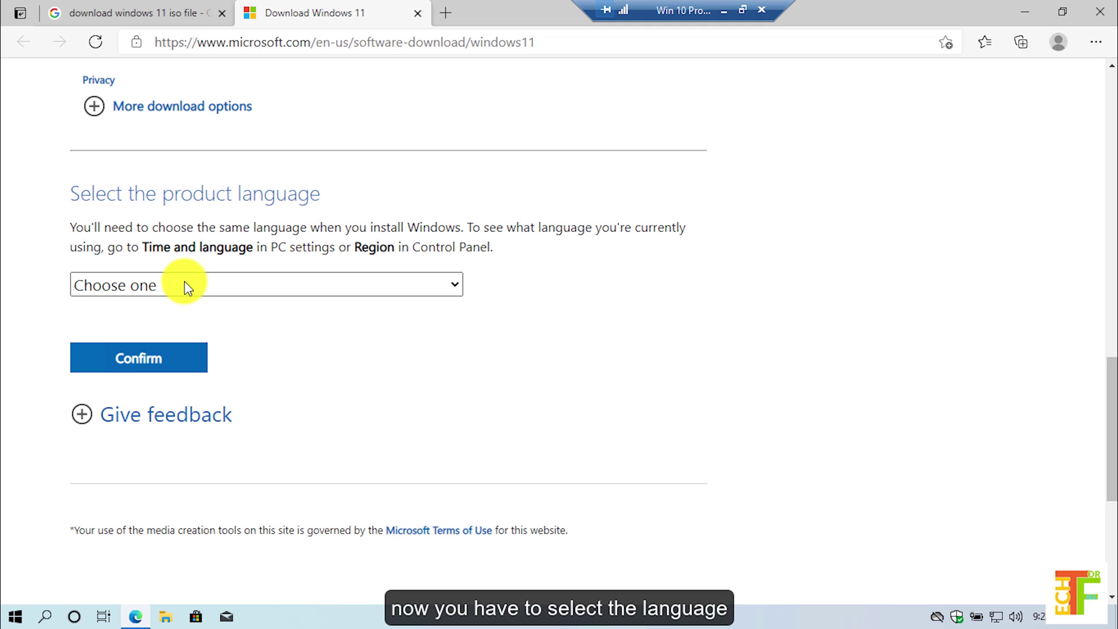
click(186, 286)
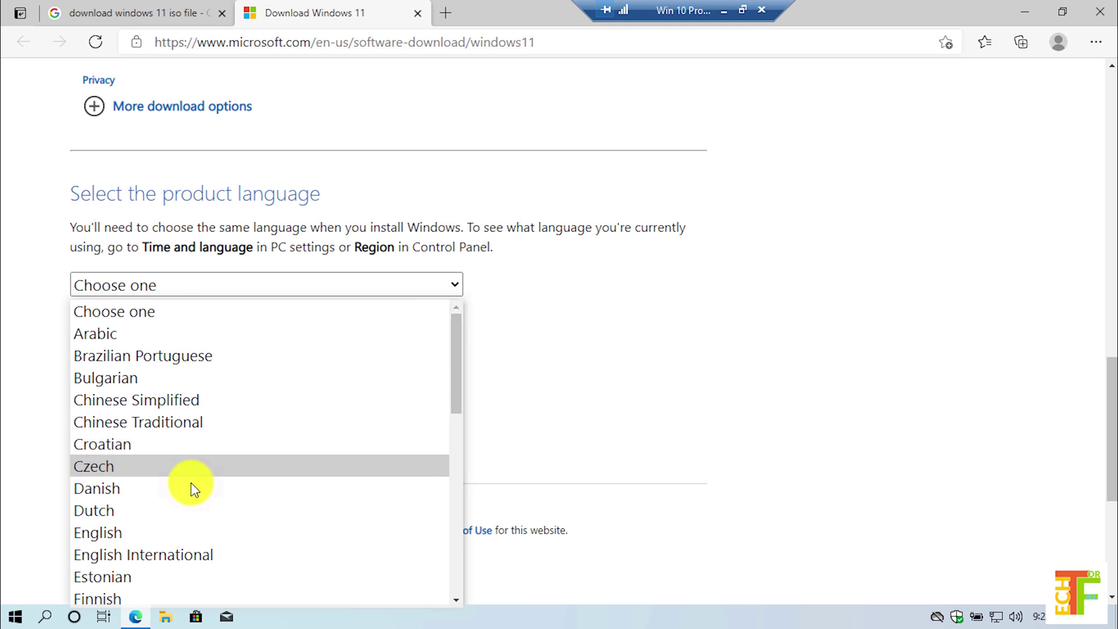
click(197, 555)
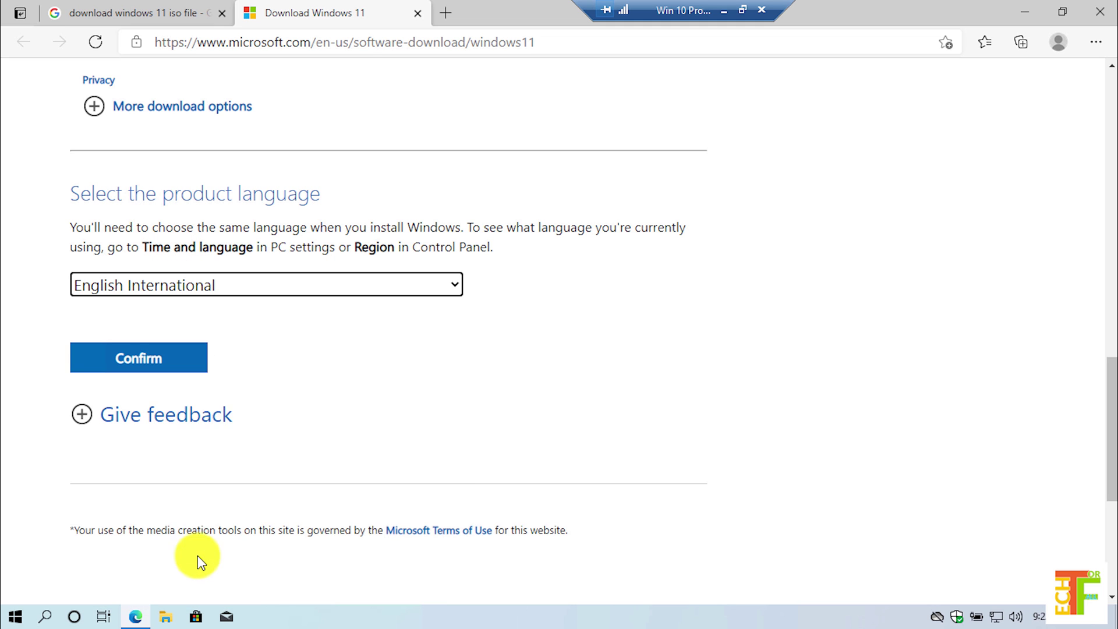
click(182, 371)
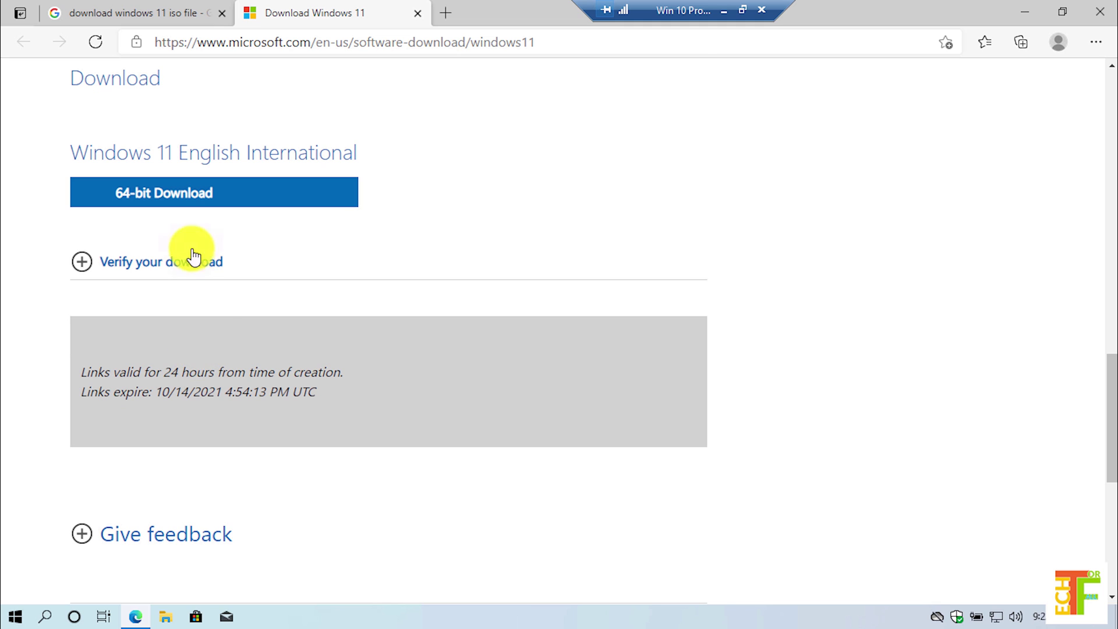
click(173, 199)
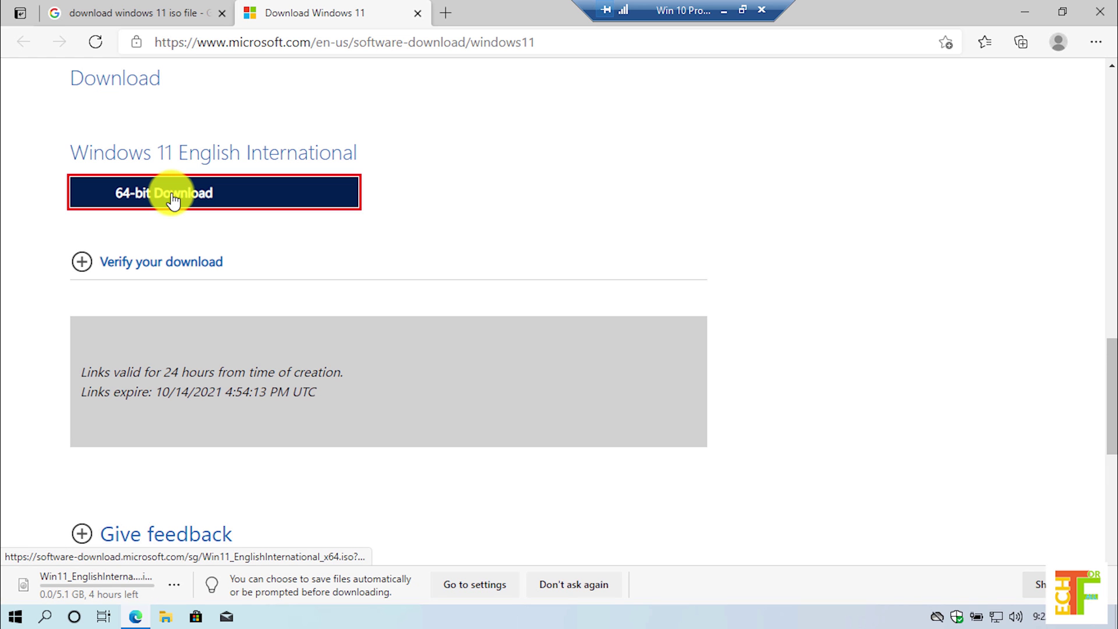
Cancel the running Windows 11 ISO download and close the Download Windows 11 page.
click(176, 584)
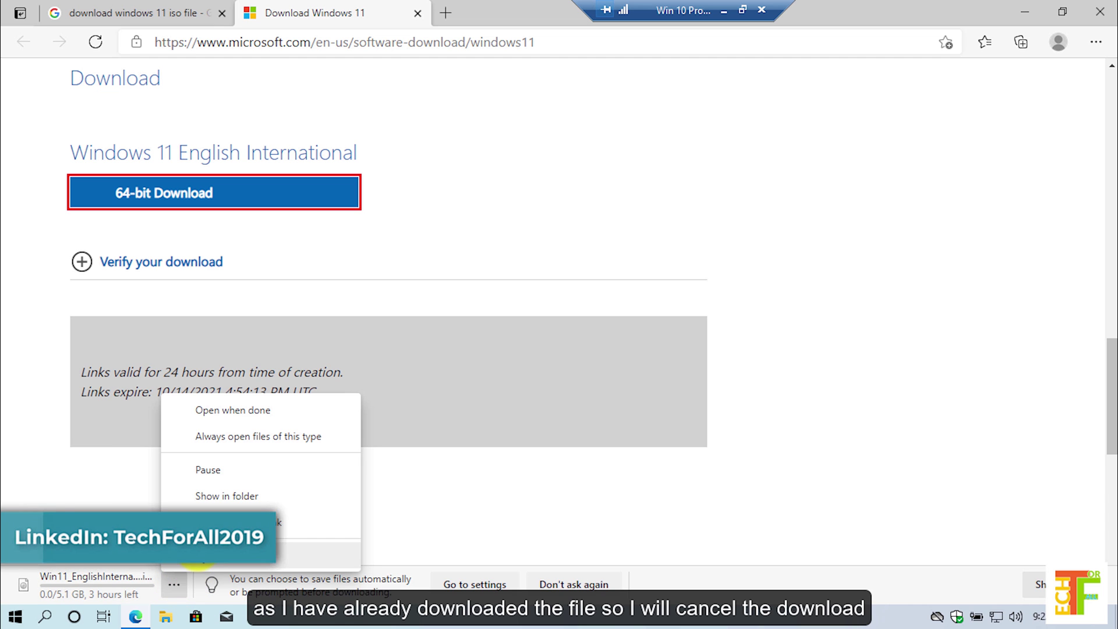
click(214, 556)
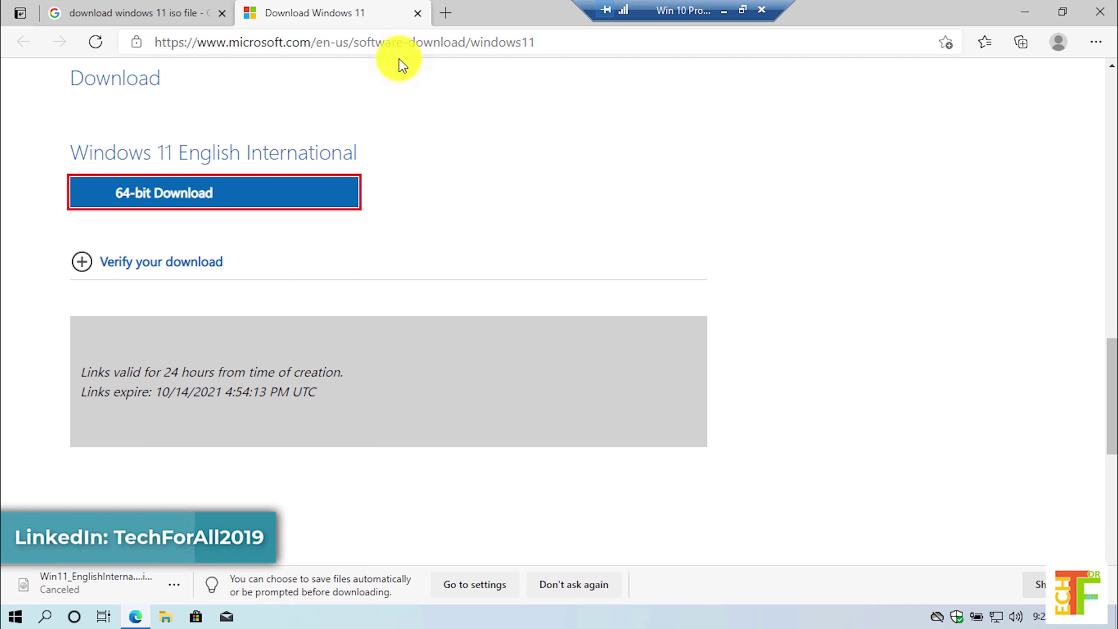
click(419, 12)
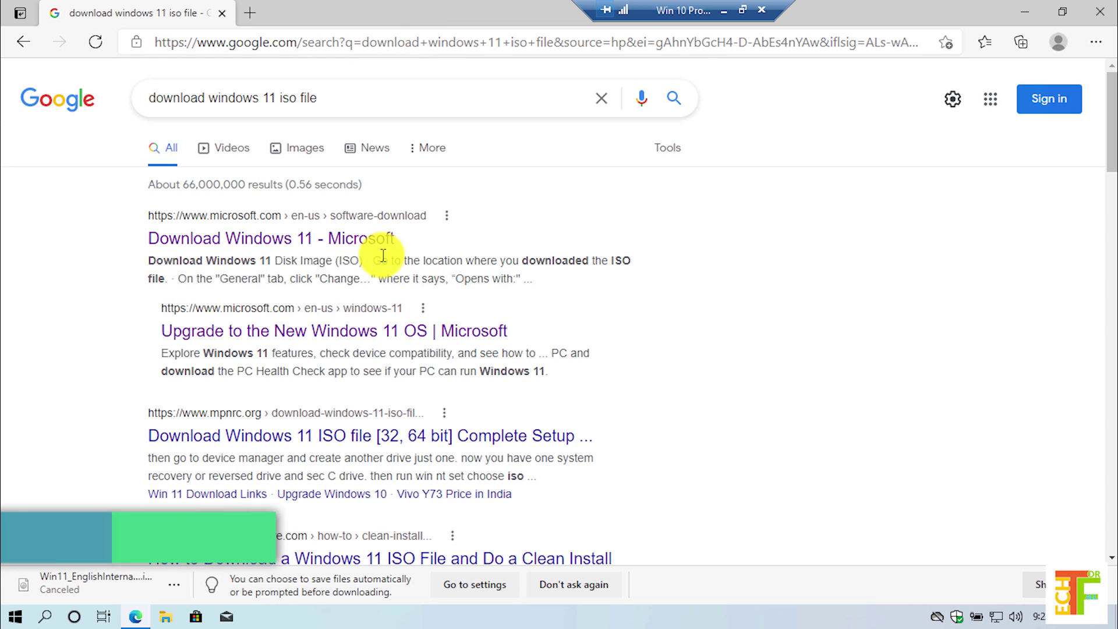
Return to the Google home page and search for "windows 11".
click(57, 111)
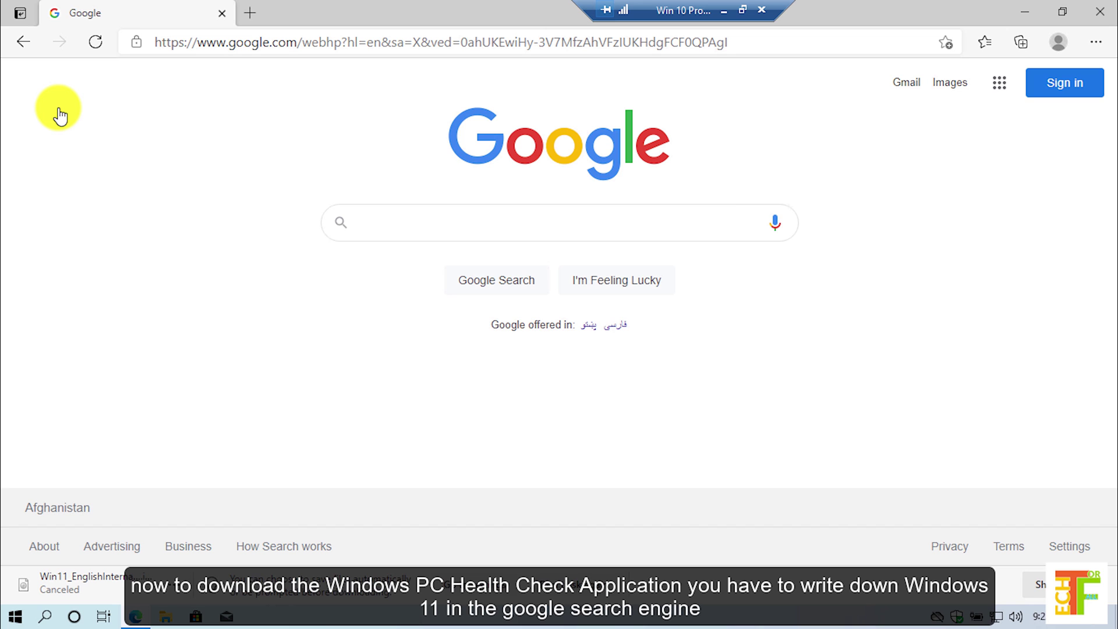
text(windows 11)
key(Return)
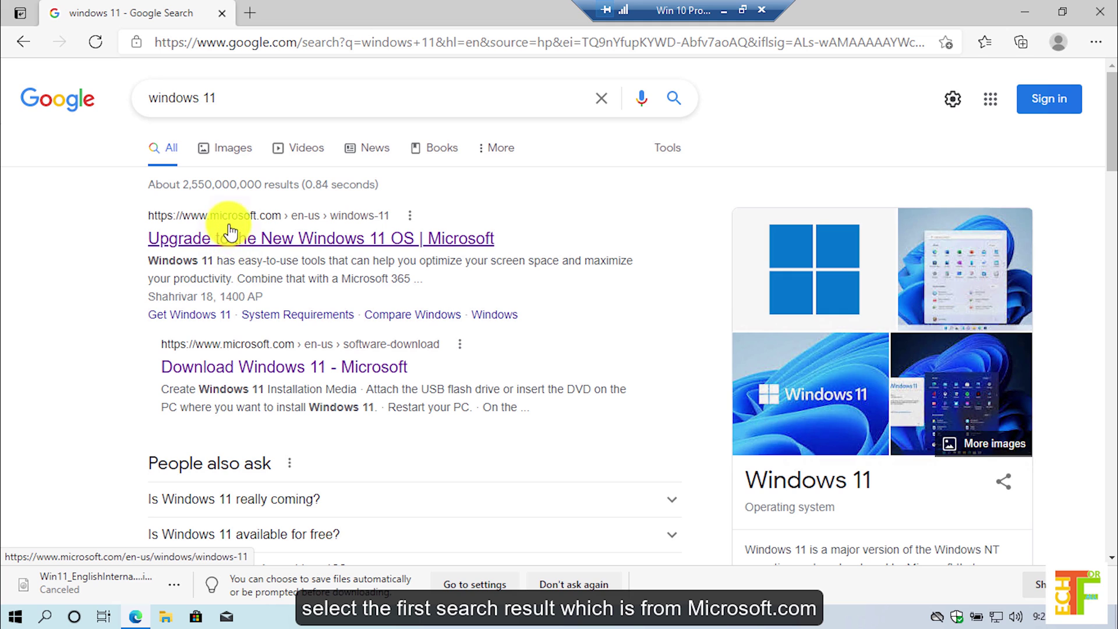
Open Microsoft's Upgrade to the New Windows 11 OS result in a new tab and dismiss the downloads bar.
right_click(248, 241)
click(273, 254)
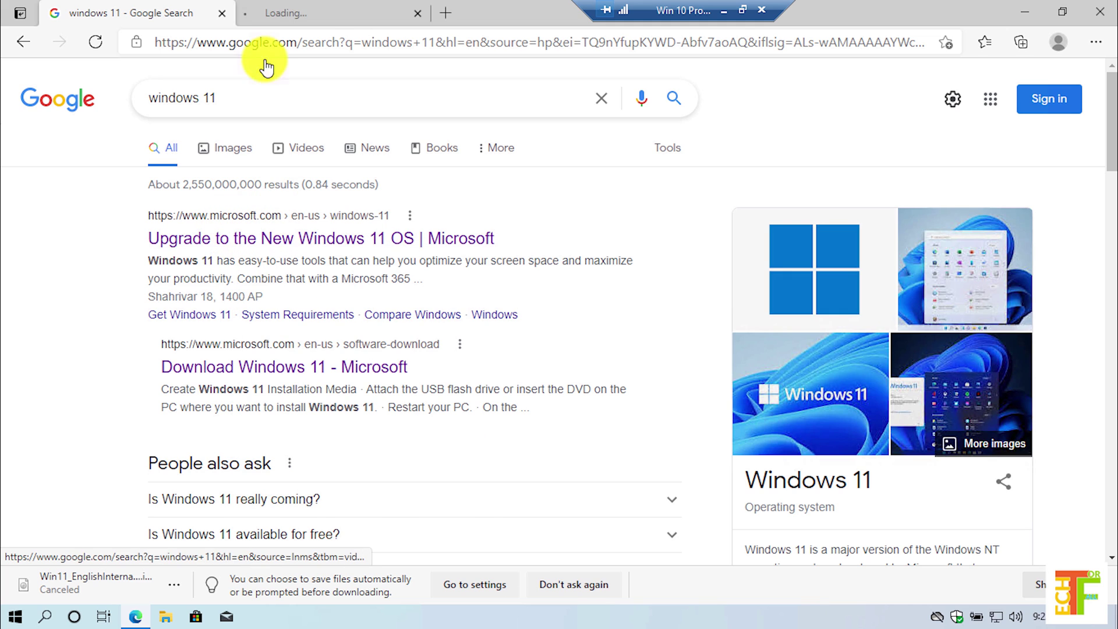
click(280, 4)
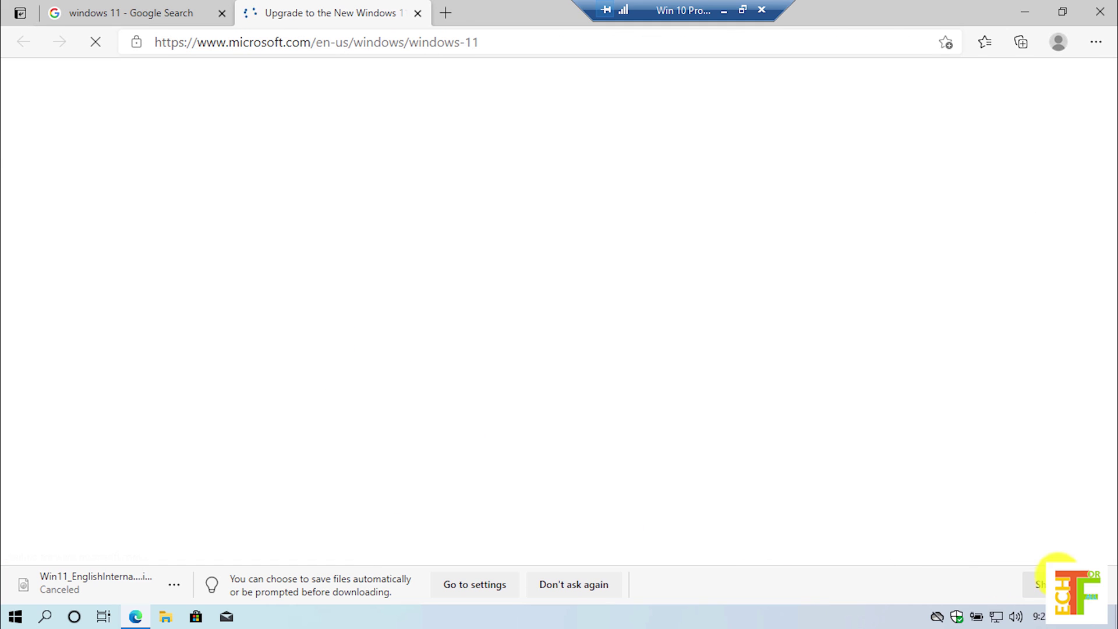
click(1111, 585)
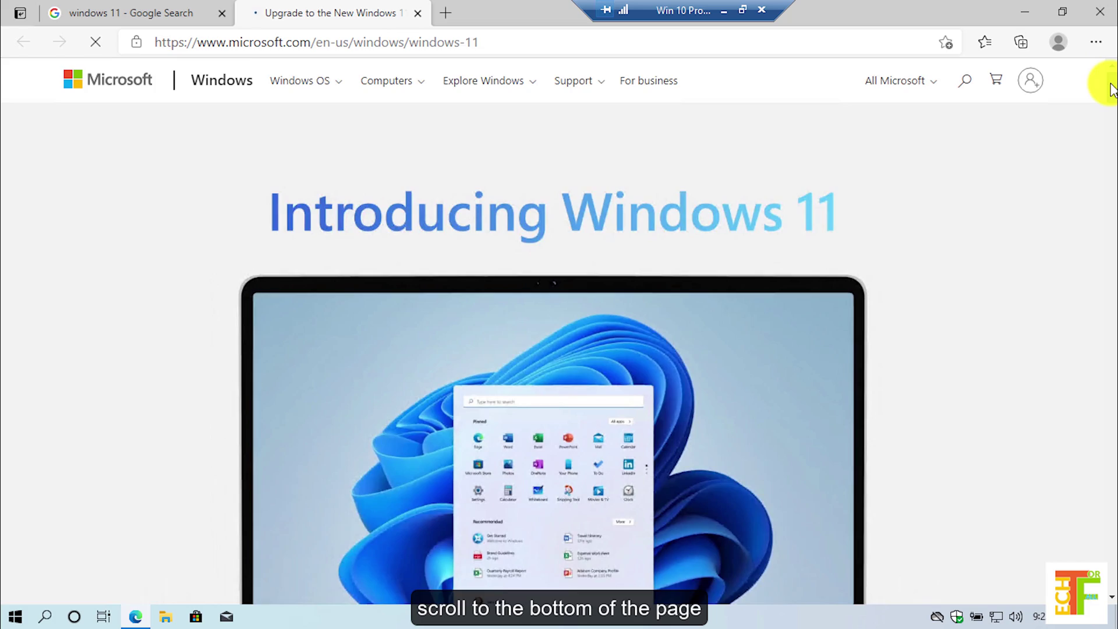
Download the PC Health Check app from the Check for compatibility section of the Windows 11 page.
scroll(1112, 97, down, 1)
drag(1112, 96, 1114, 568)
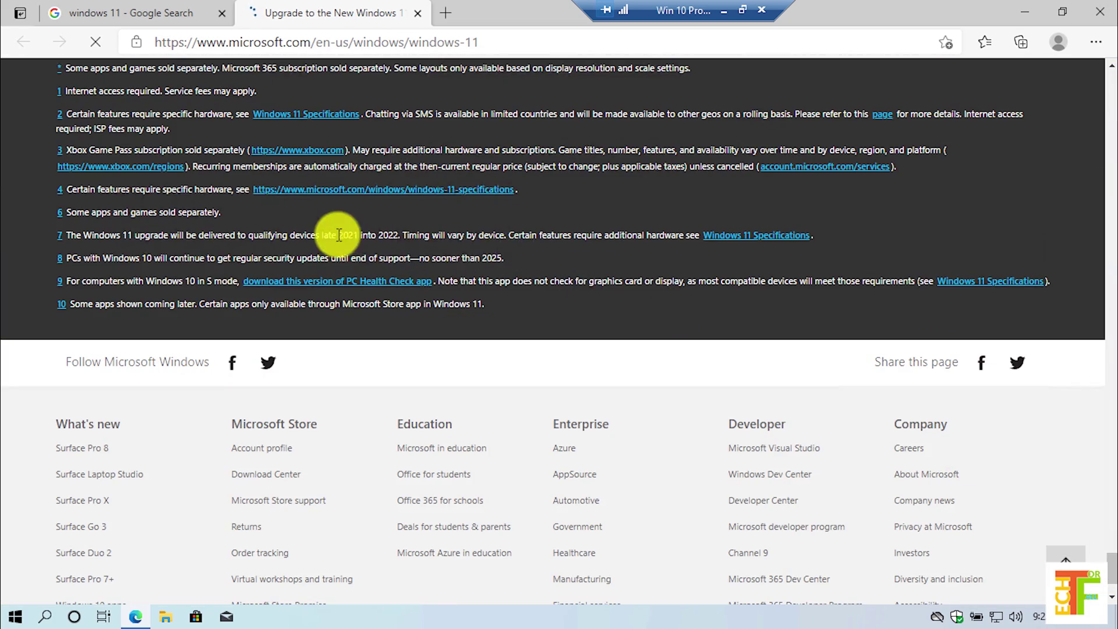
scroll(313, 239, up, 5)
scroll(302, 233, up, 3)
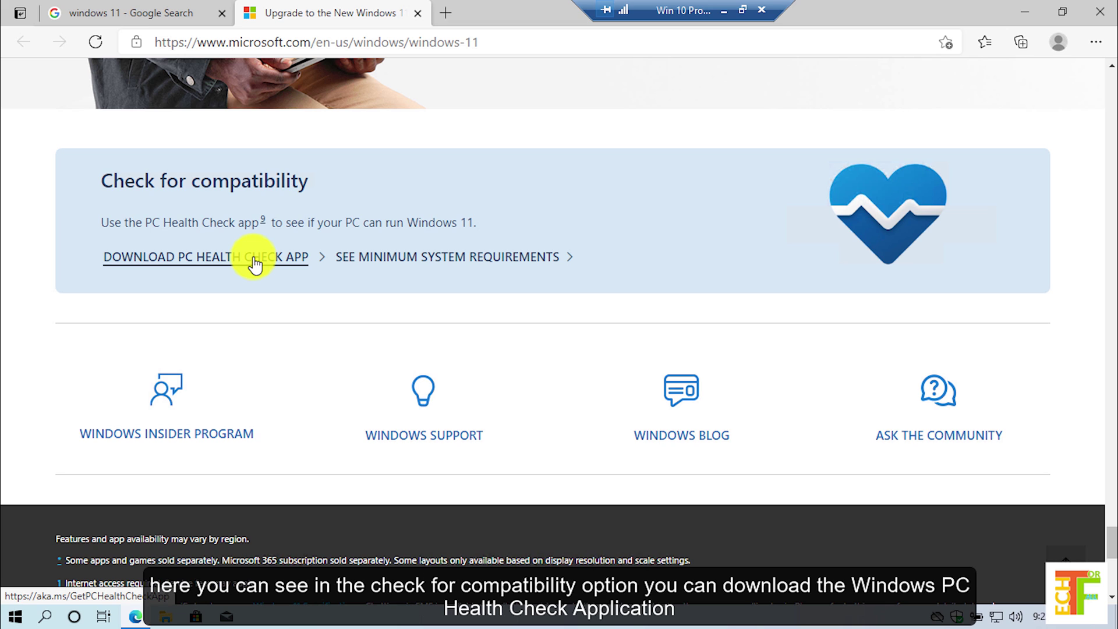
click(195, 265)
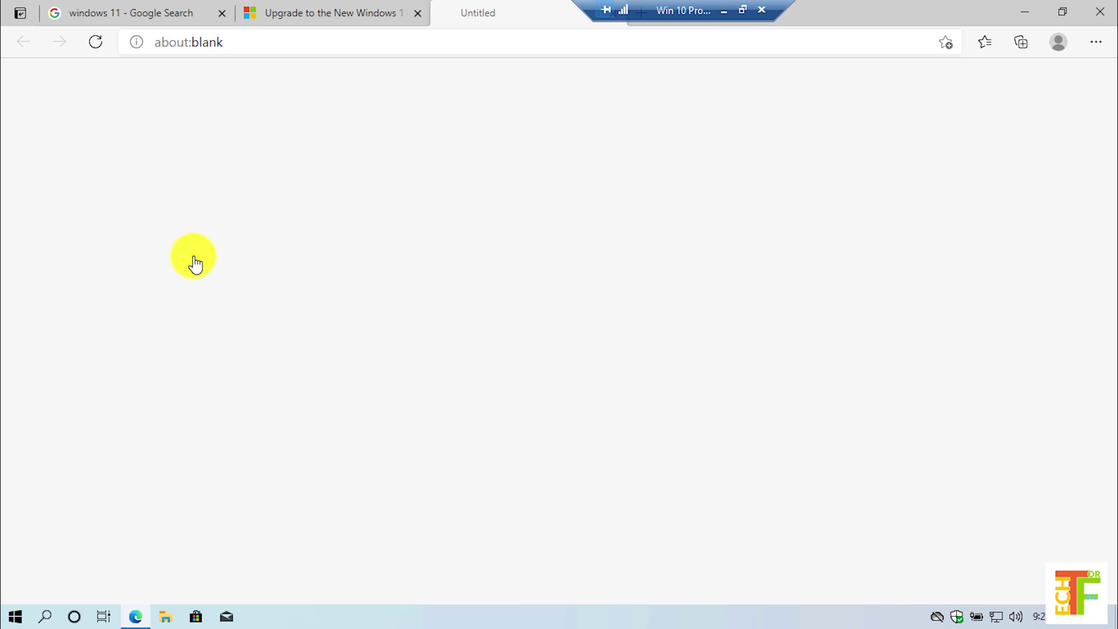
scroll(194, 259, down, 8)
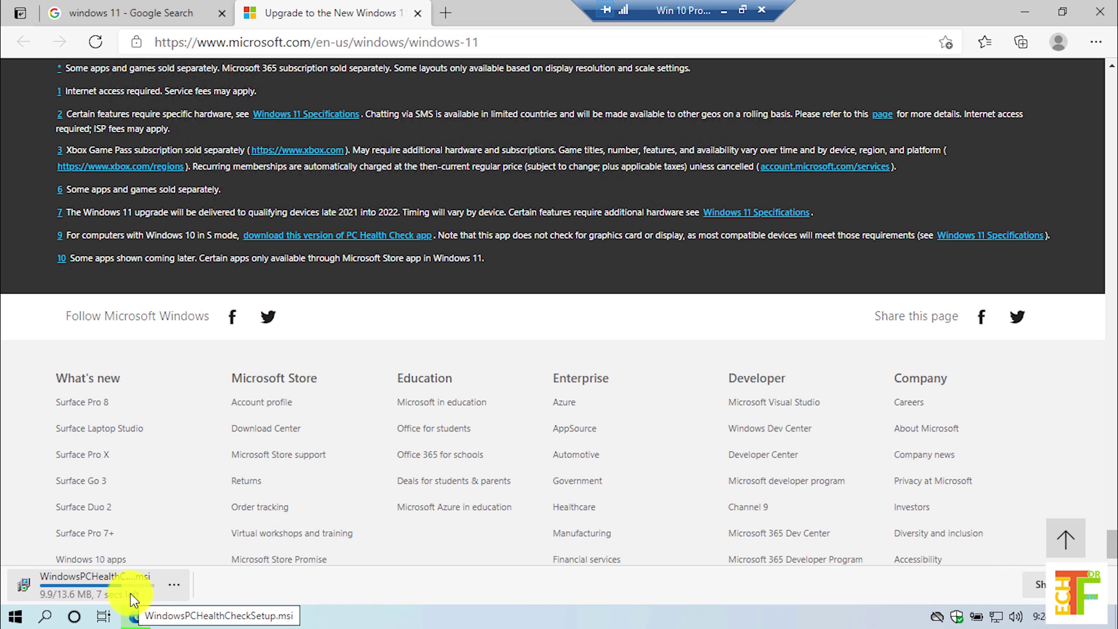
Minimize the browser and mount the Windows 11 English x64 Official ISO file from the desktop.
click(1026, 12)
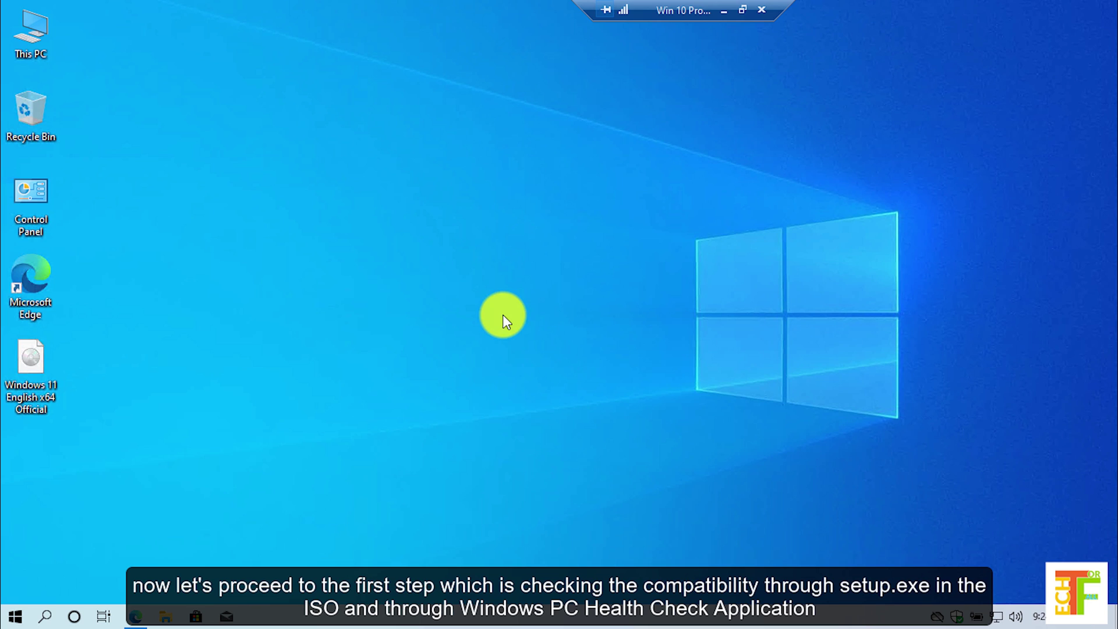
right_click(45, 371)
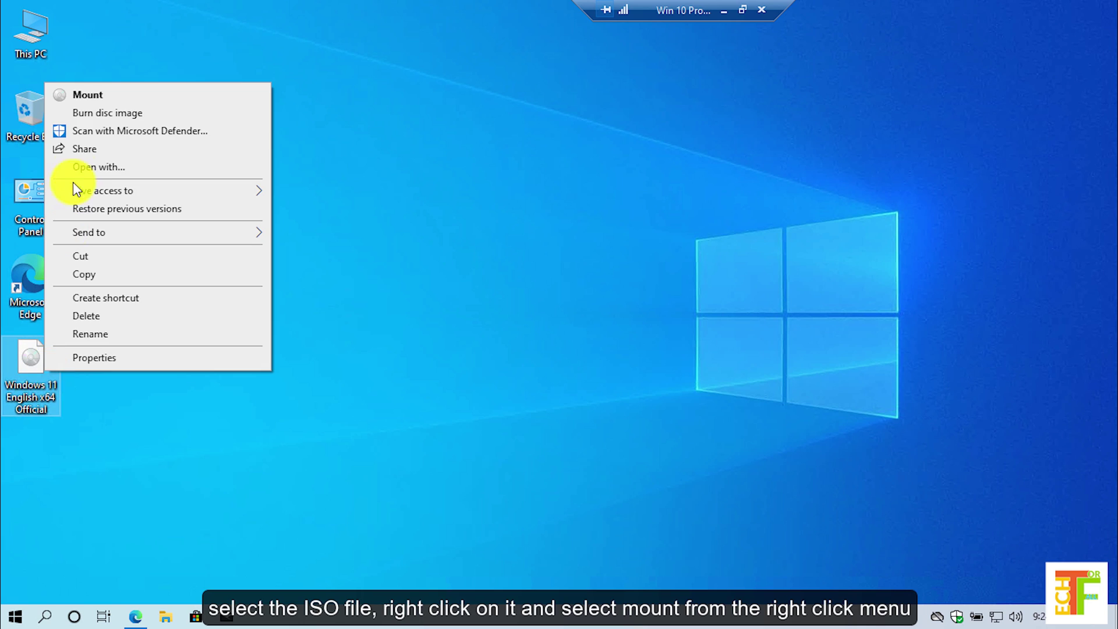
click(107, 93)
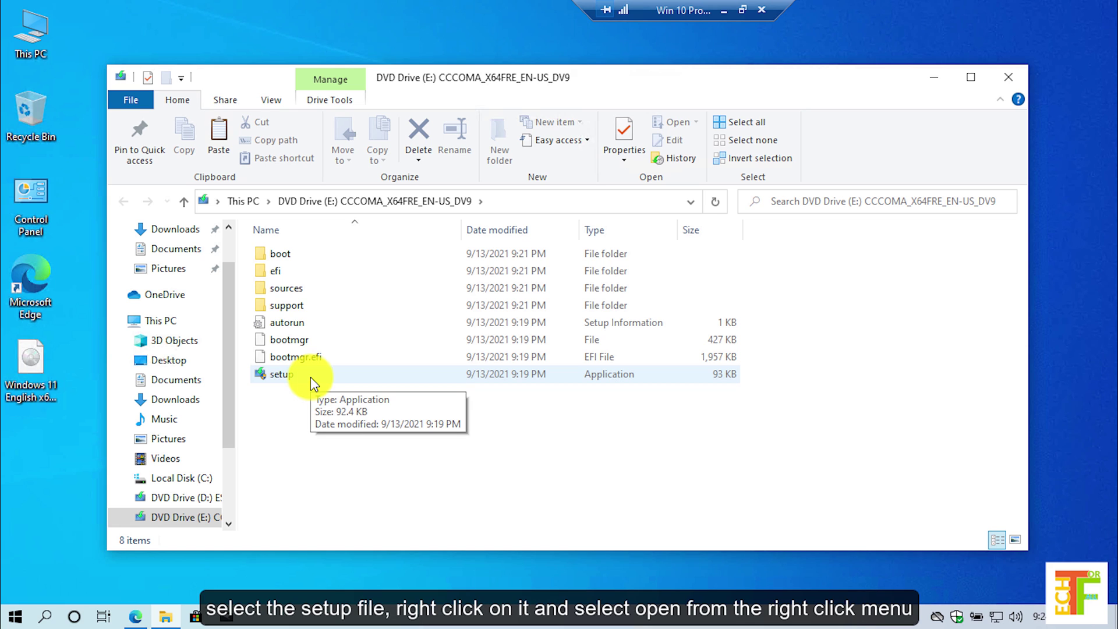
Run the setup application from the mounted DVD drive and allow it to make changes to the device.
click(313, 383)
right_click(313, 383)
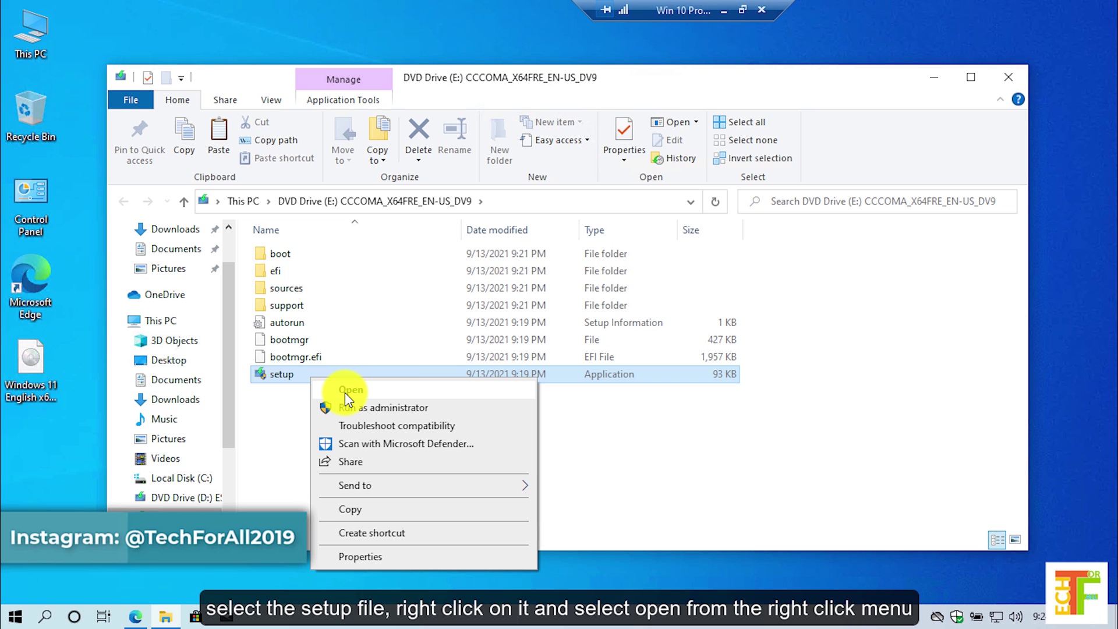
click(345, 392)
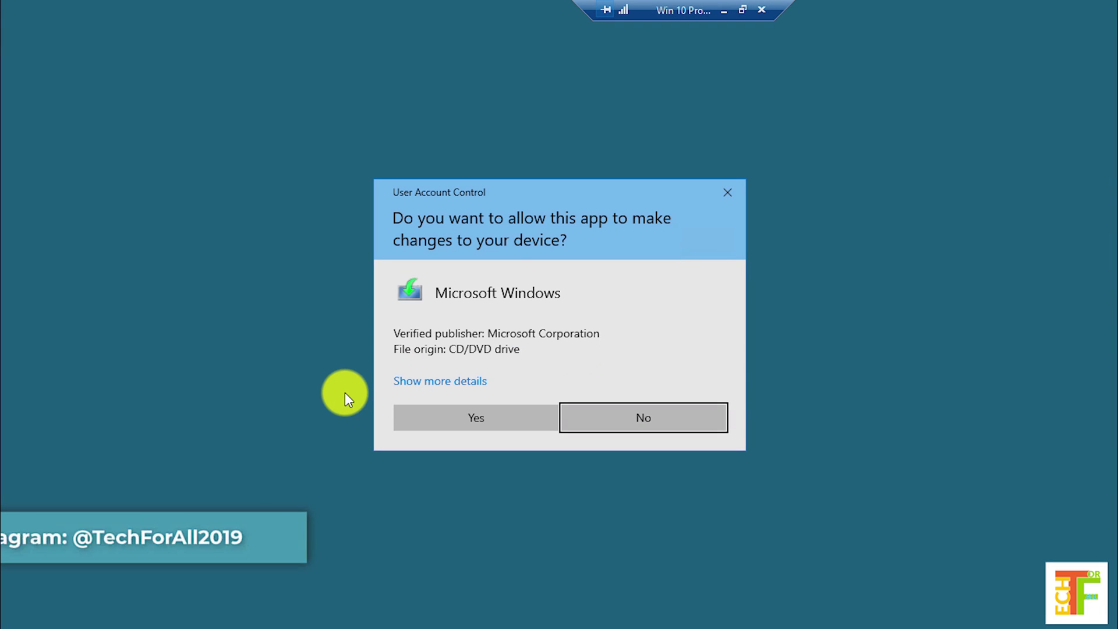
click(480, 421)
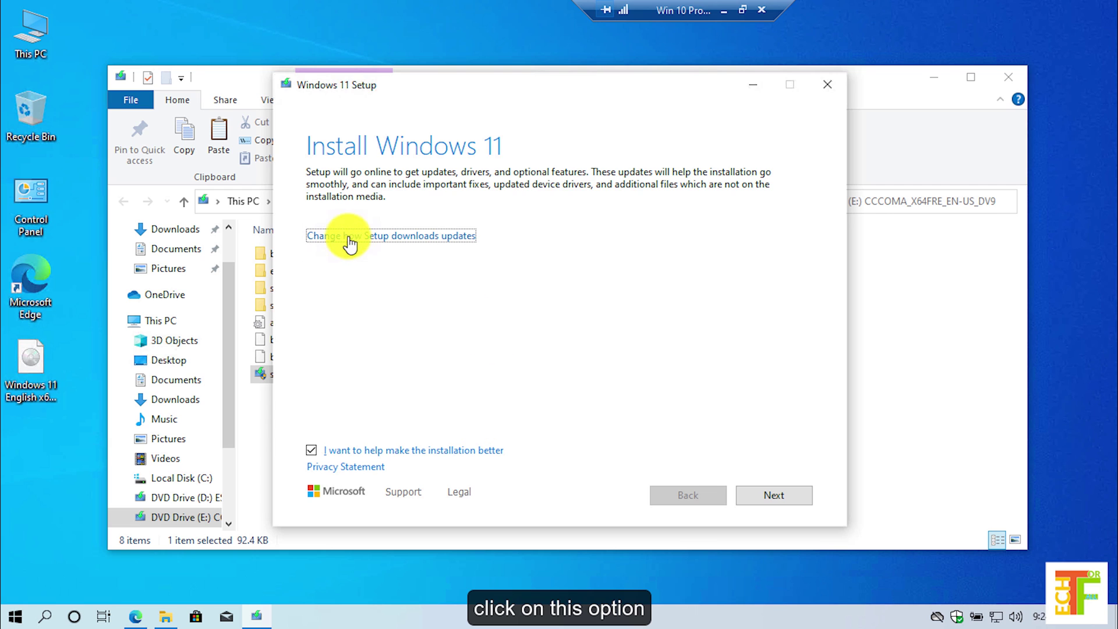
Run the Windows 11 Setup requirements check with updates set to Not right now, and close Setup.
click(367, 240)
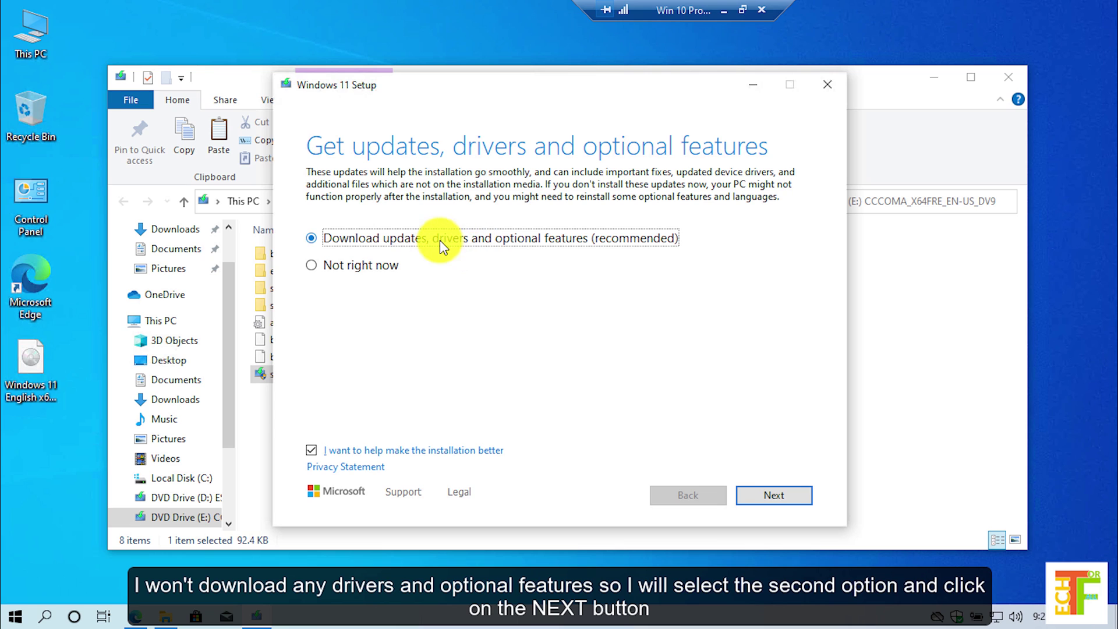
click(377, 265)
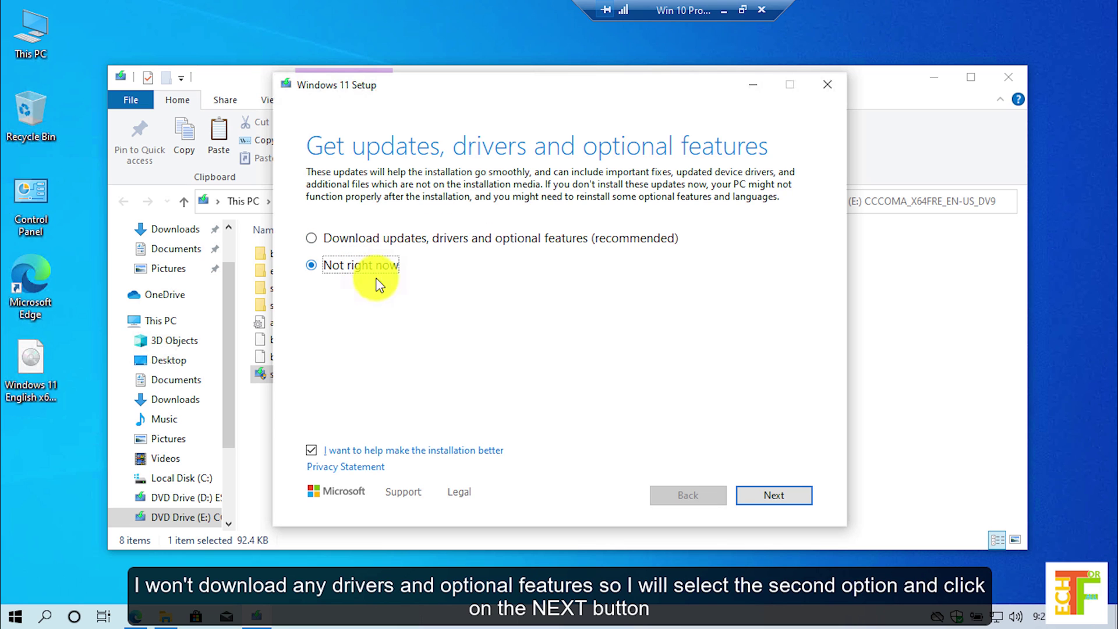
click(788, 497)
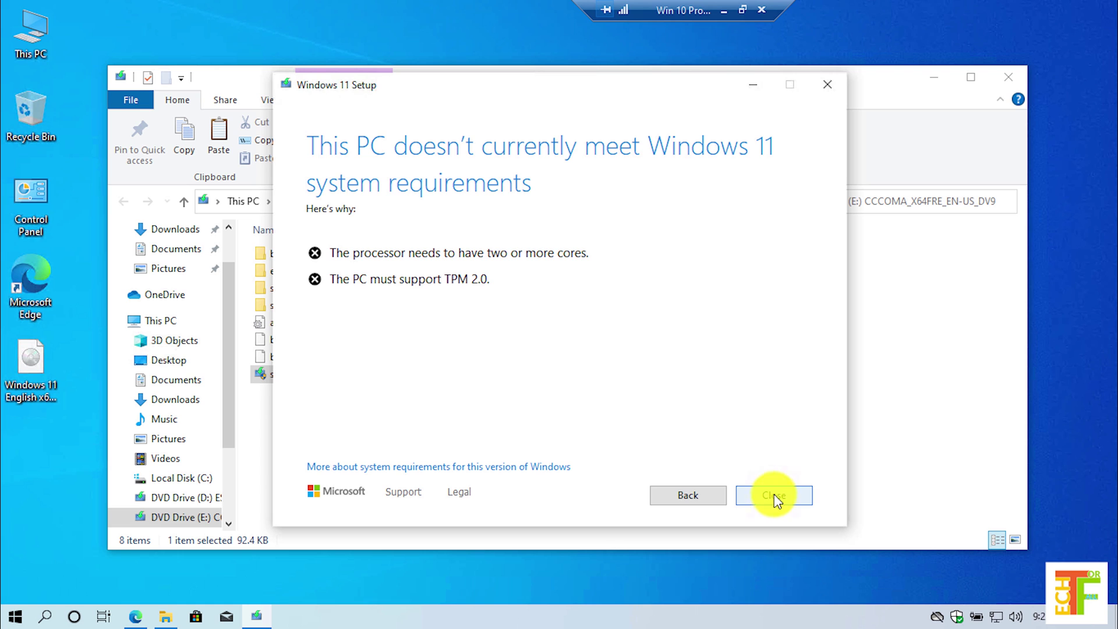
click(794, 496)
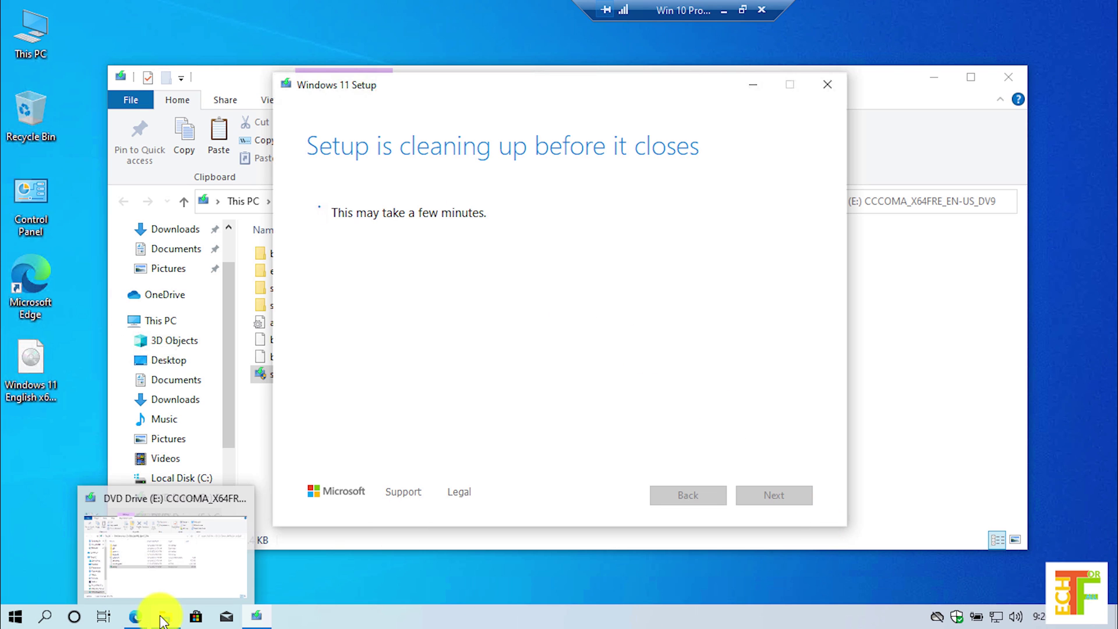
Switch to Microsoft Edge and show the downloaded WindowsPCHealthCheckSetup.msi in its folder.
click(137, 612)
click(138, 579)
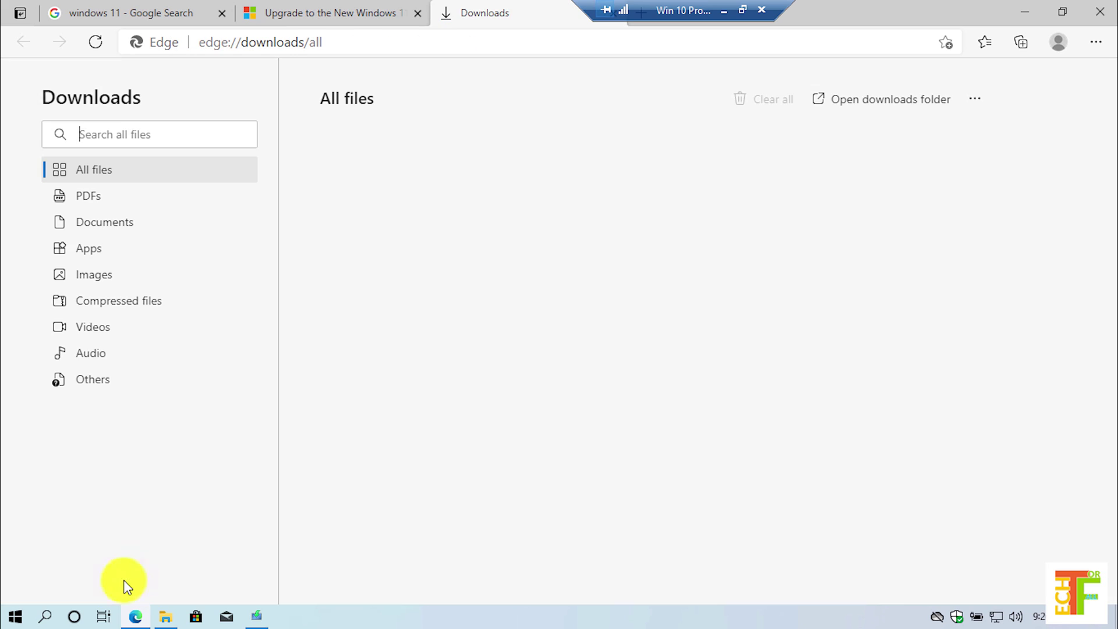
right_click(400, 212)
click(385, 210)
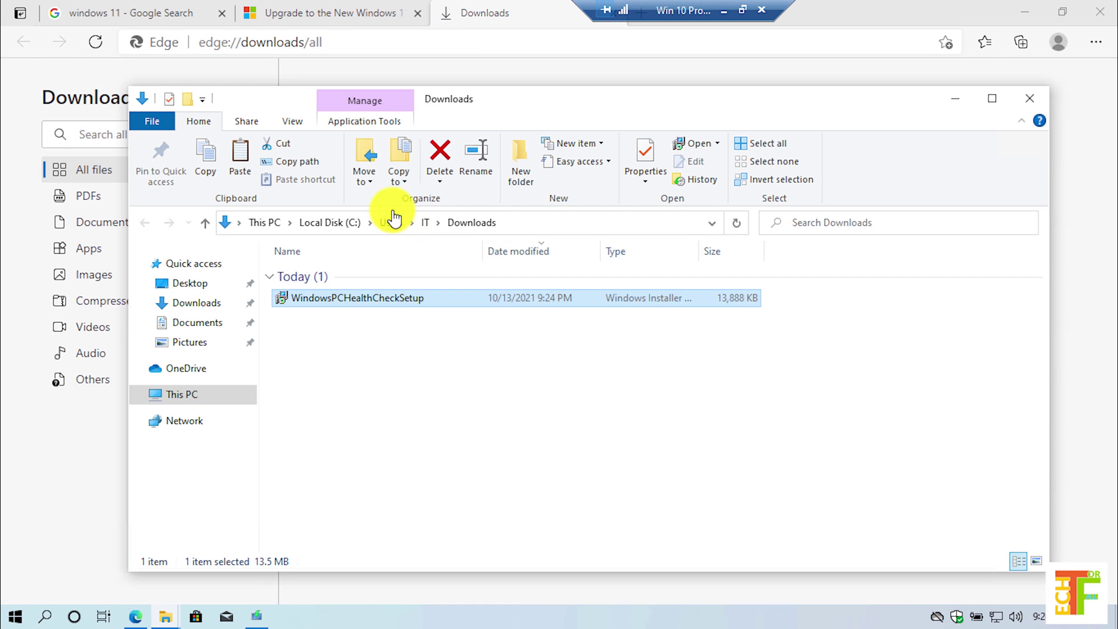
Install Windows PC Health Check from WindowsPCHealthCheckSetup, accepting the license terms, and finish with the app set to open.
right_click(382, 304)
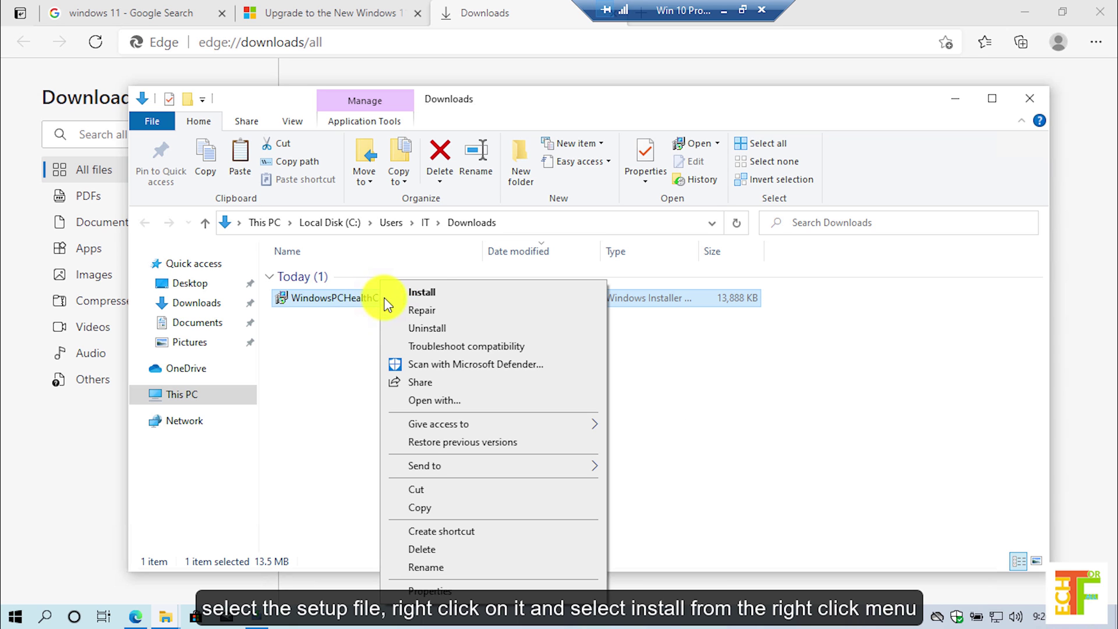
click(449, 295)
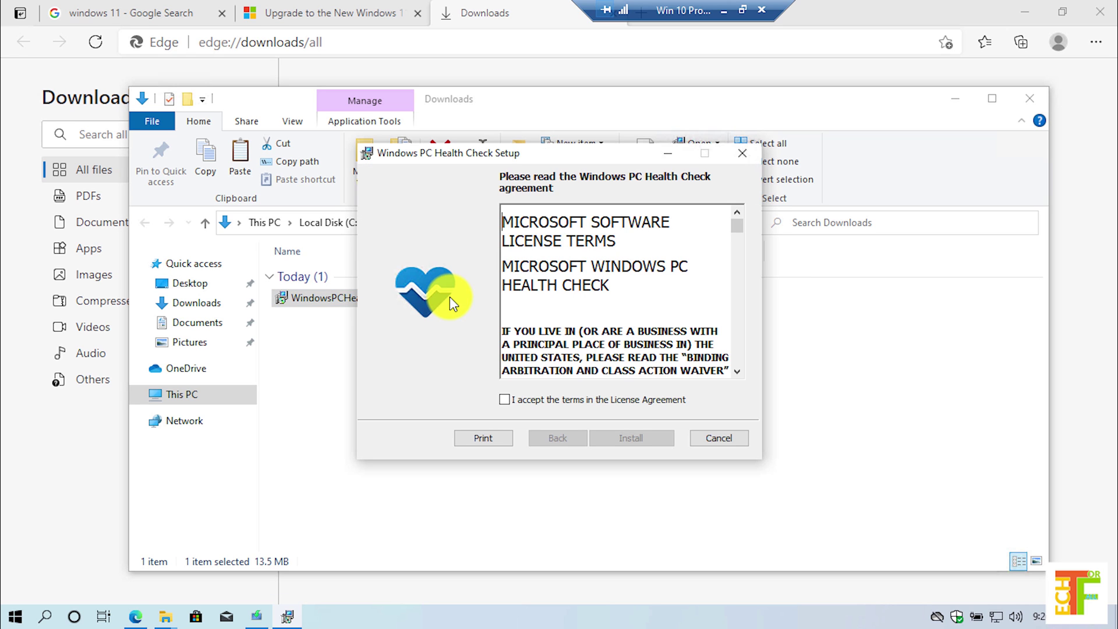
click(507, 400)
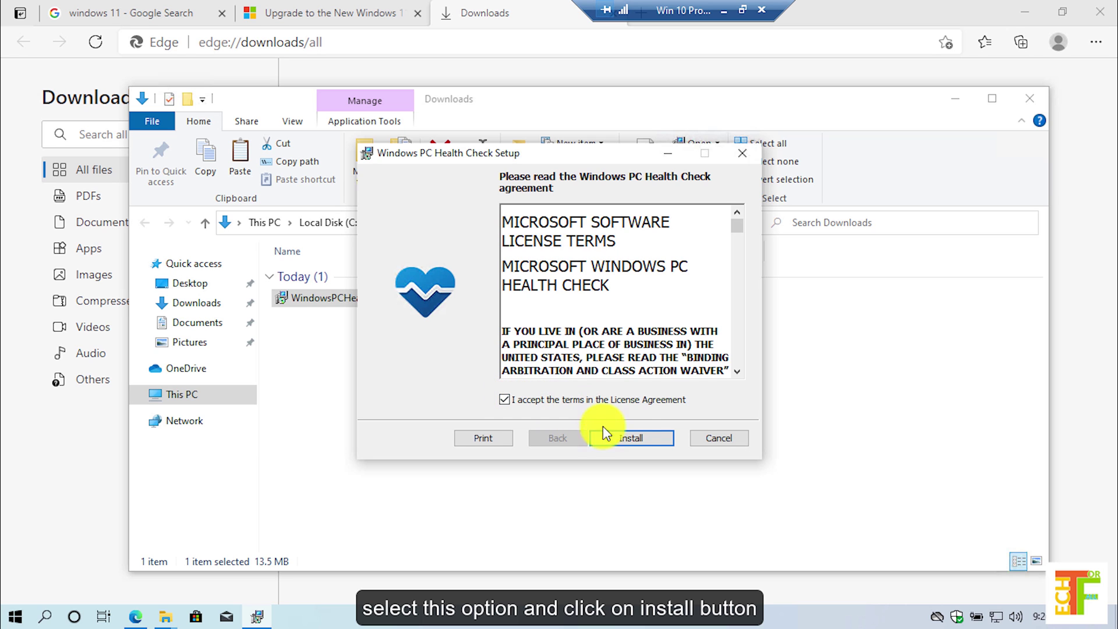
click(641, 438)
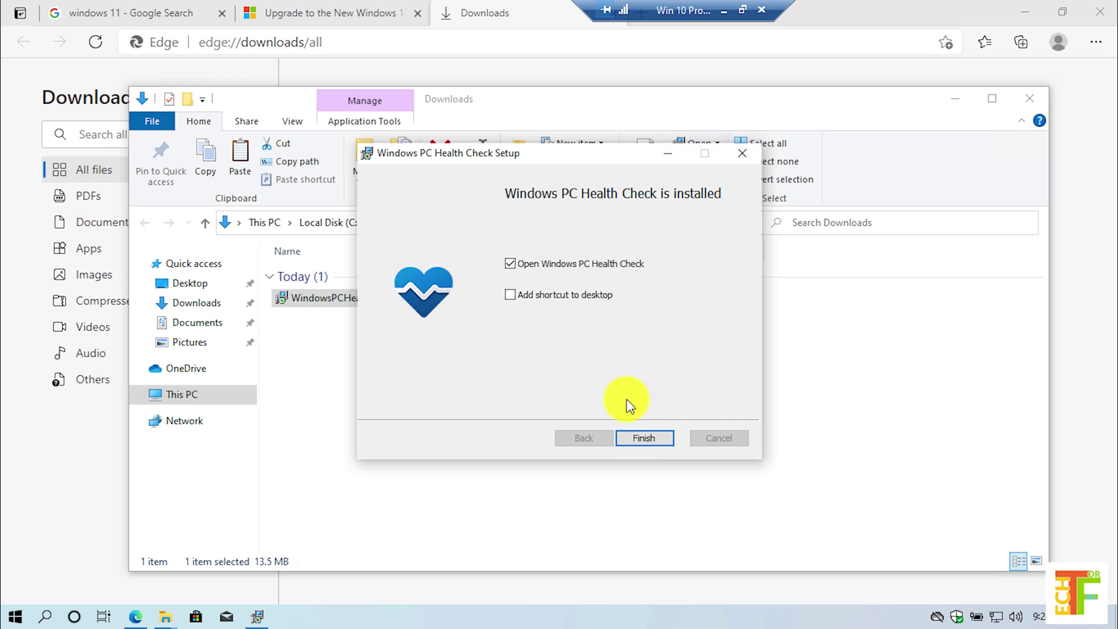
click(640, 438)
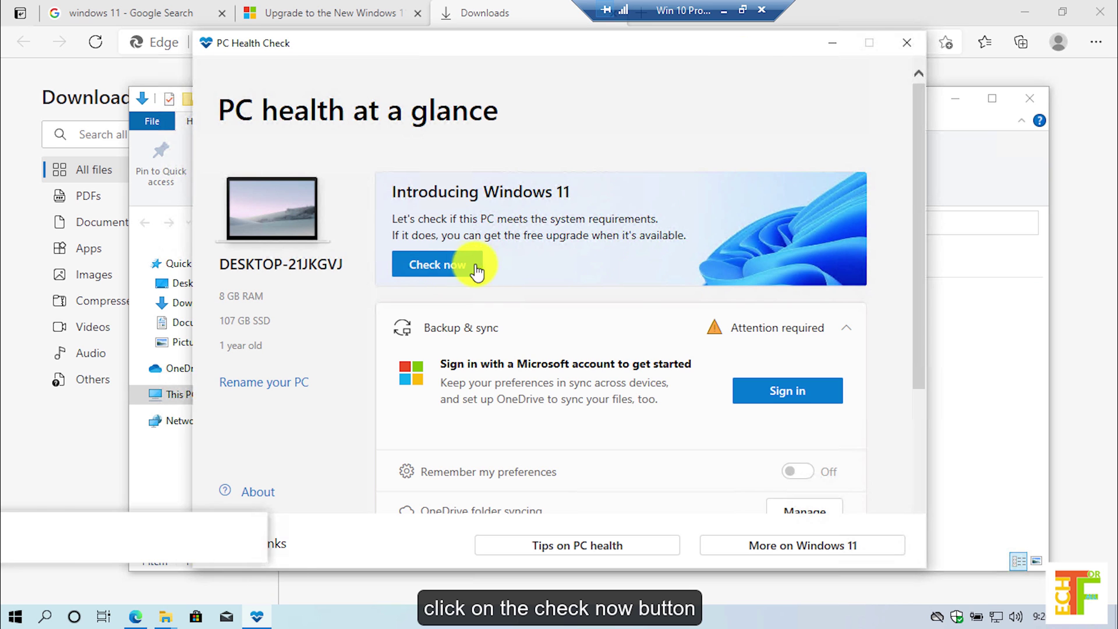
Check in PC Health Check whether this PC meets the Windows 11 requirements, and close the app.
click(456, 272)
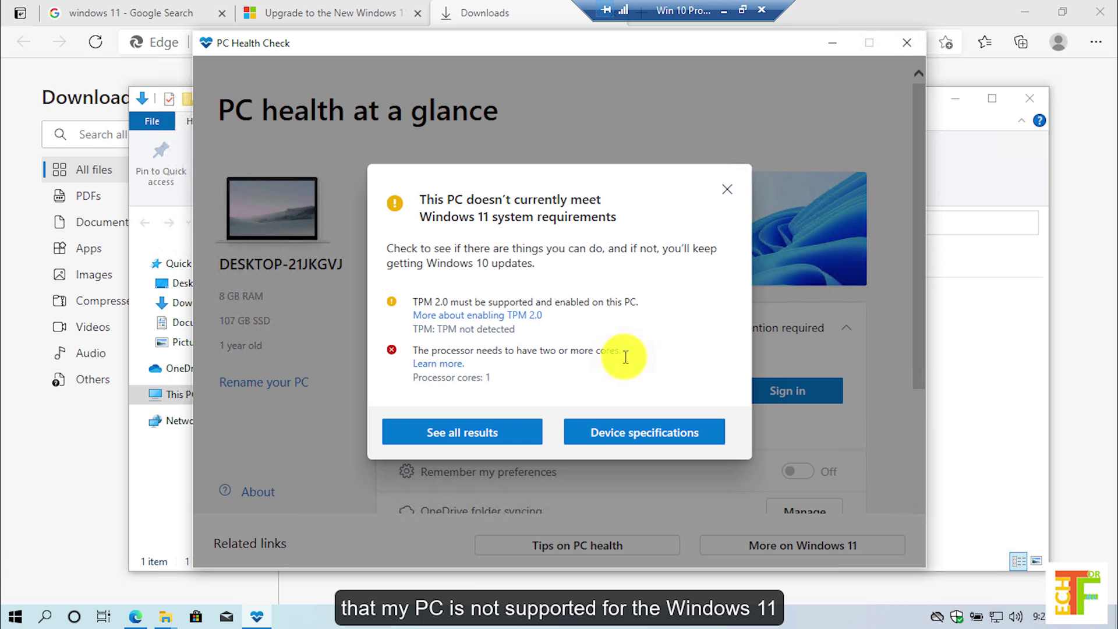
click(740, 193)
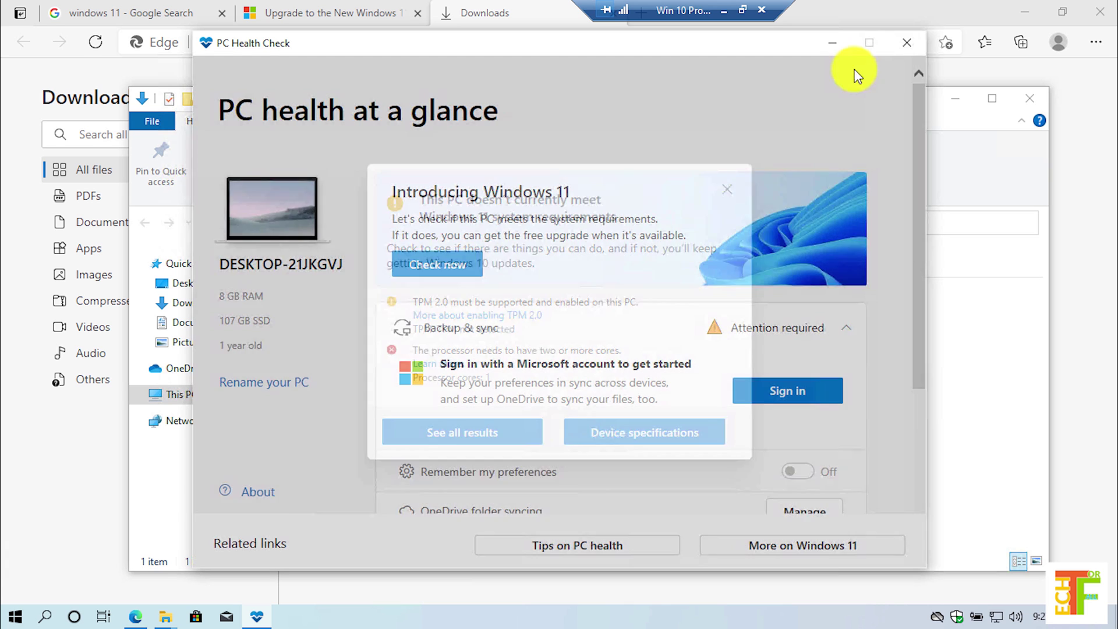
click(907, 41)
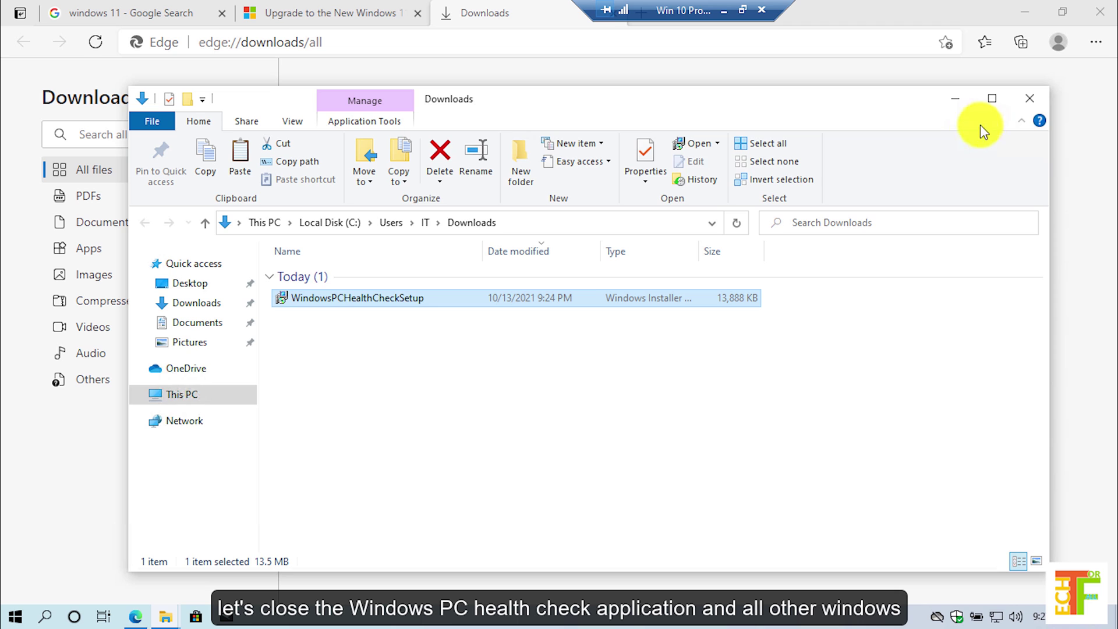
Close the Downloads folder, the browser and the mounted DVD drive window to return to the desktop.
click(1030, 99)
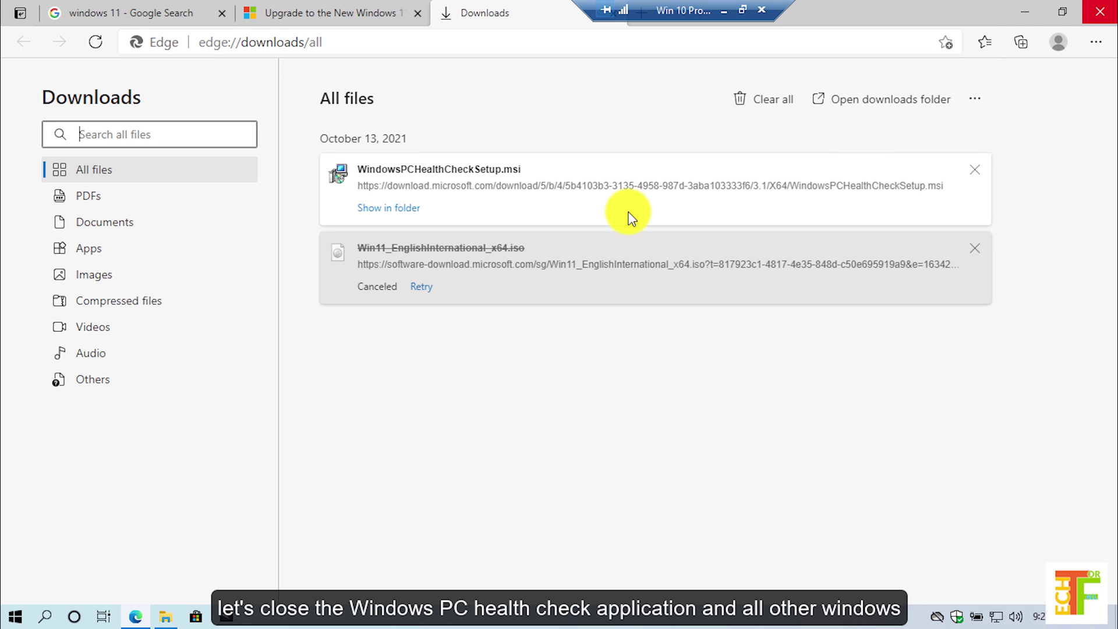
click(1086, 10)
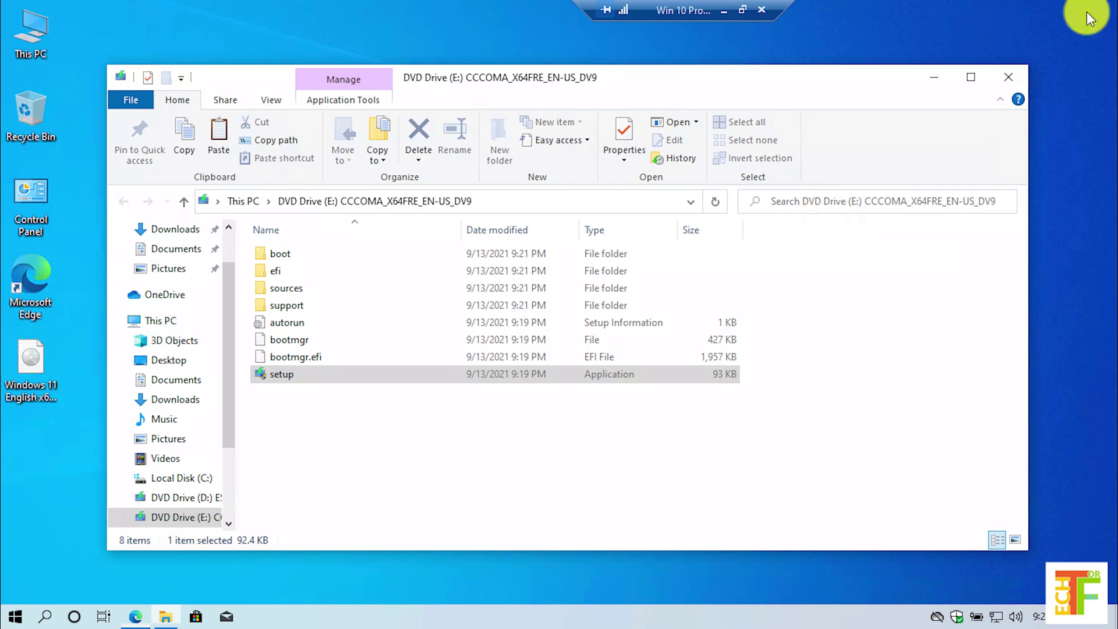
click(971, 75)
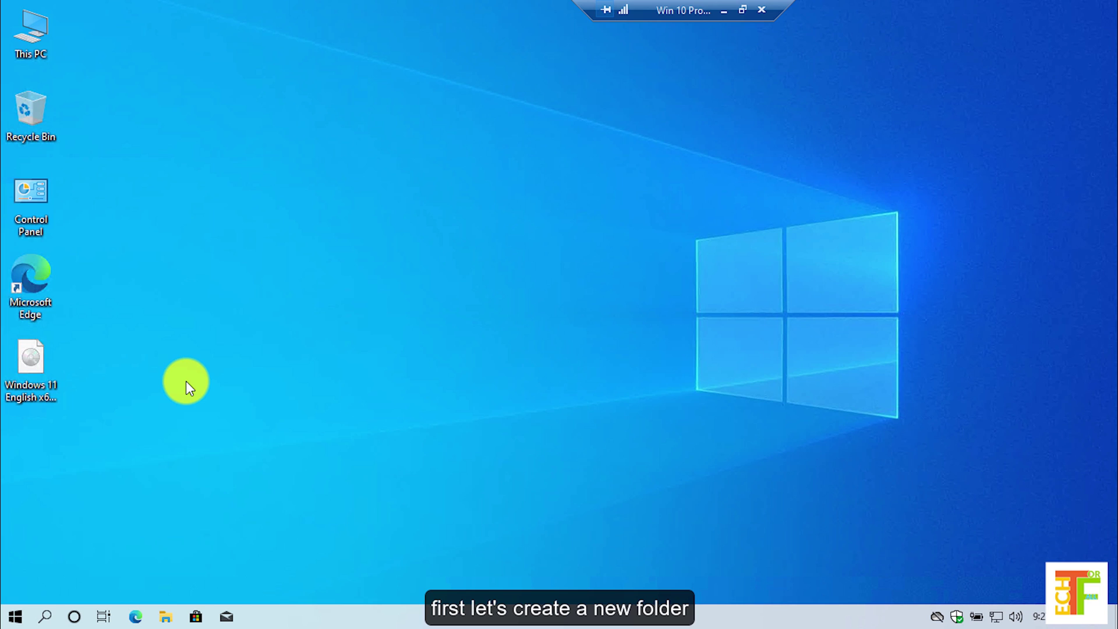
Create a new folder on the desktop named Windows 11 Files.
key(ctrl+shift+n)
text(W)
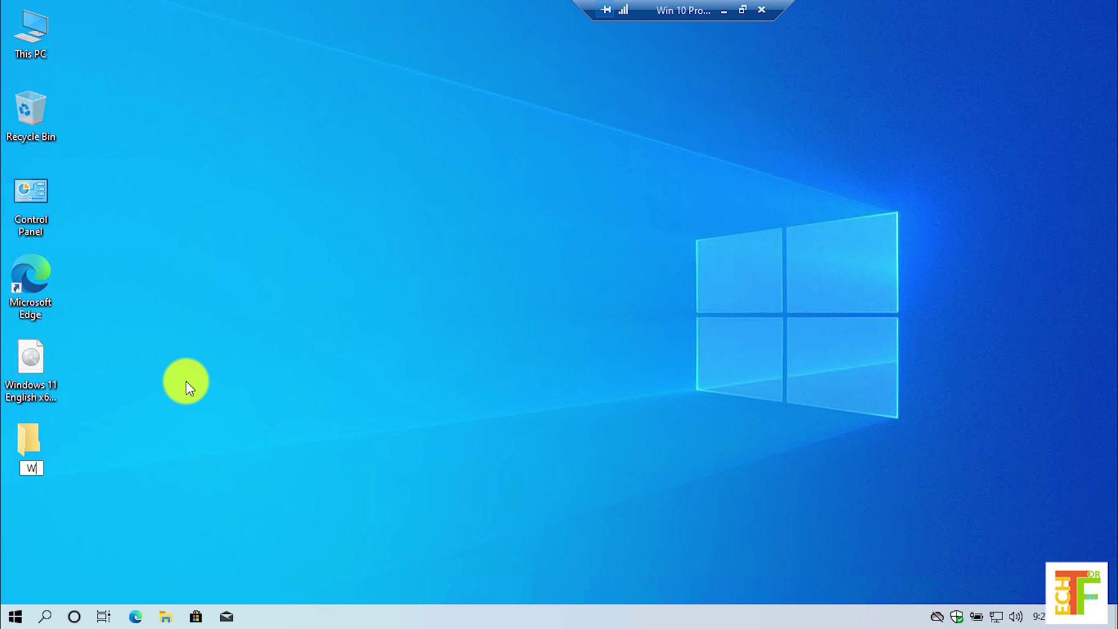
text(indows 11 F)
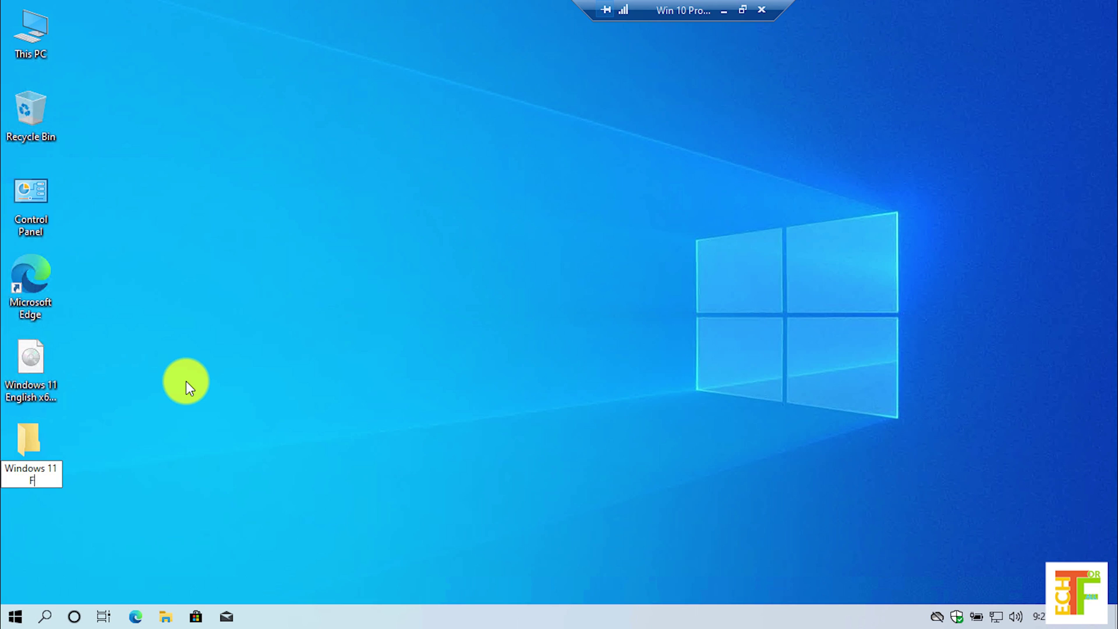
text(iles)
key(Return)
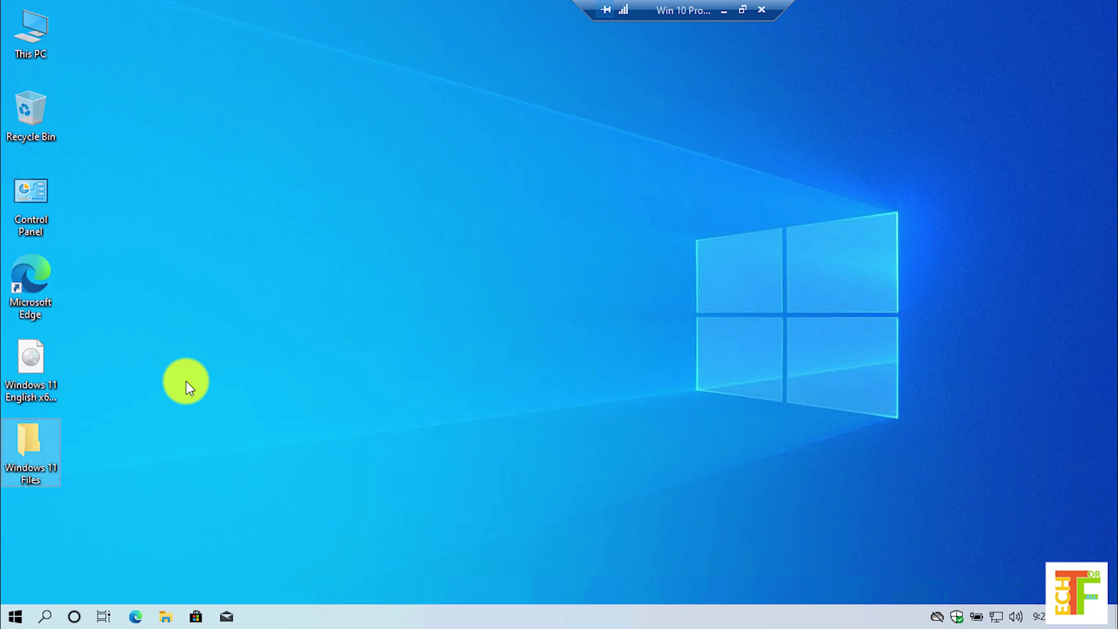
Mount the Windows 11 English x64 Official ISO from the desktop again.
click(30, 364)
right_click(31, 364)
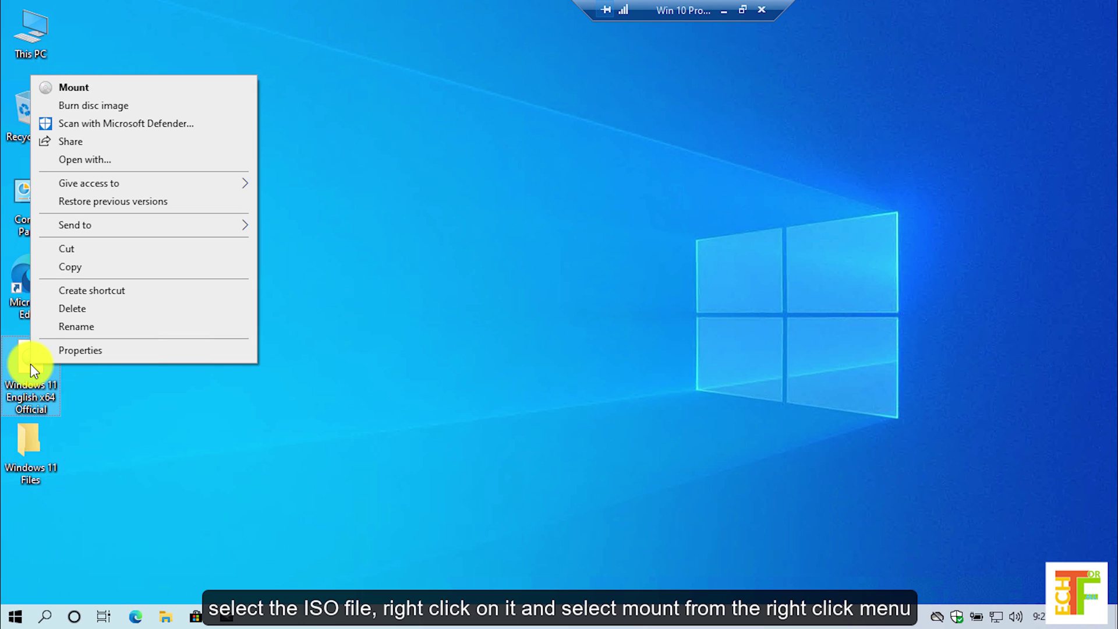
click(107, 87)
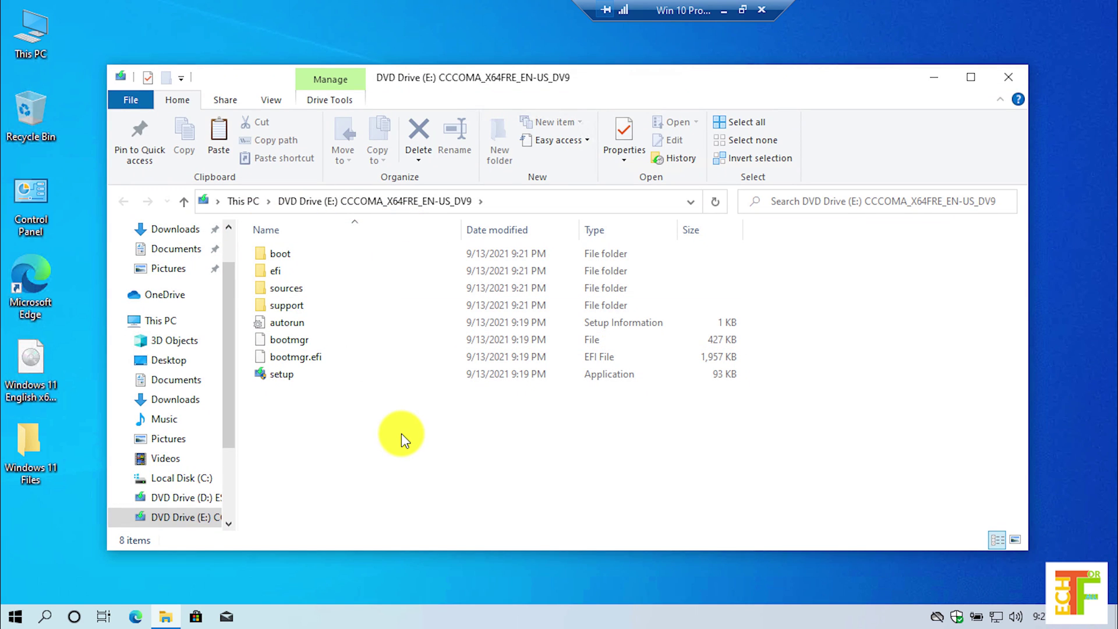
Copy all files and folders from the mounted DVD drive into the Windows 11 Files folder.
key(ctrl+a)
click(200, 144)
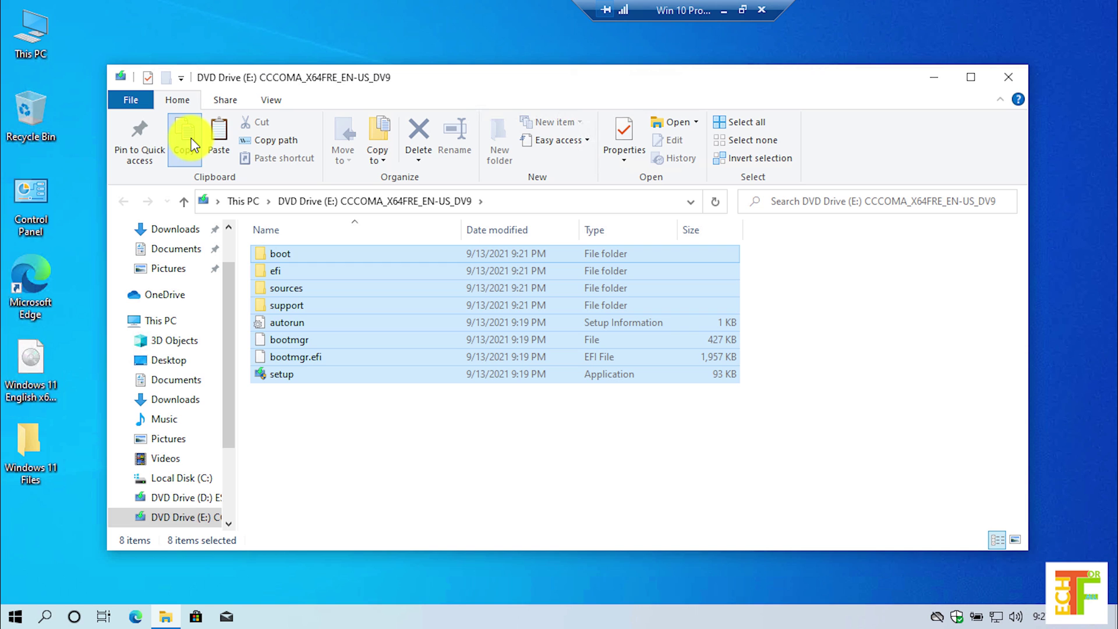
double_click(22, 442)
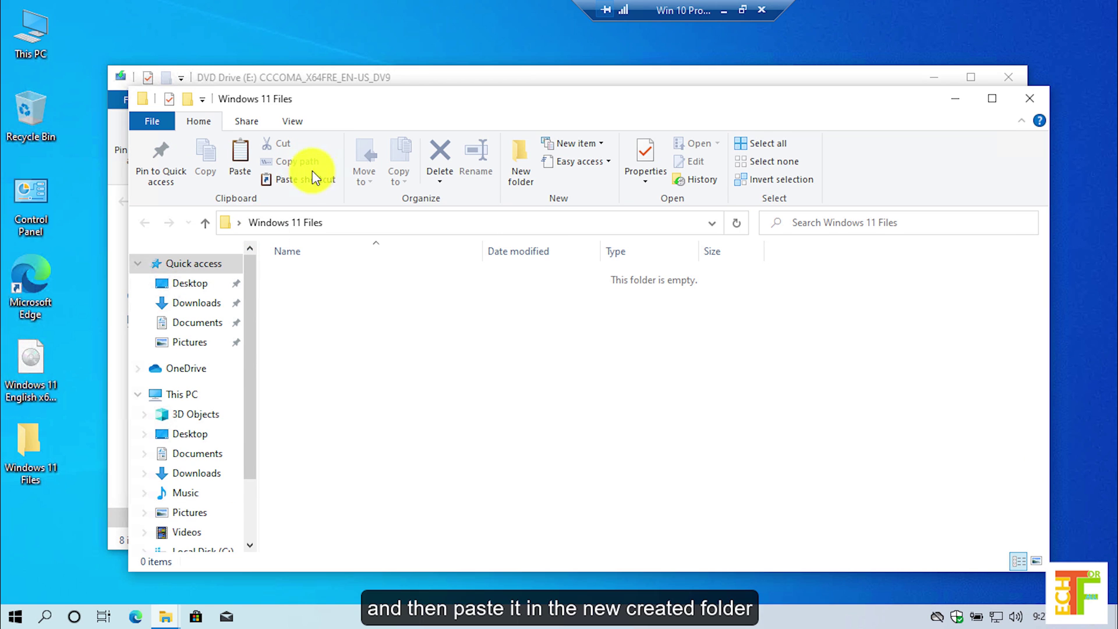
click(241, 168)
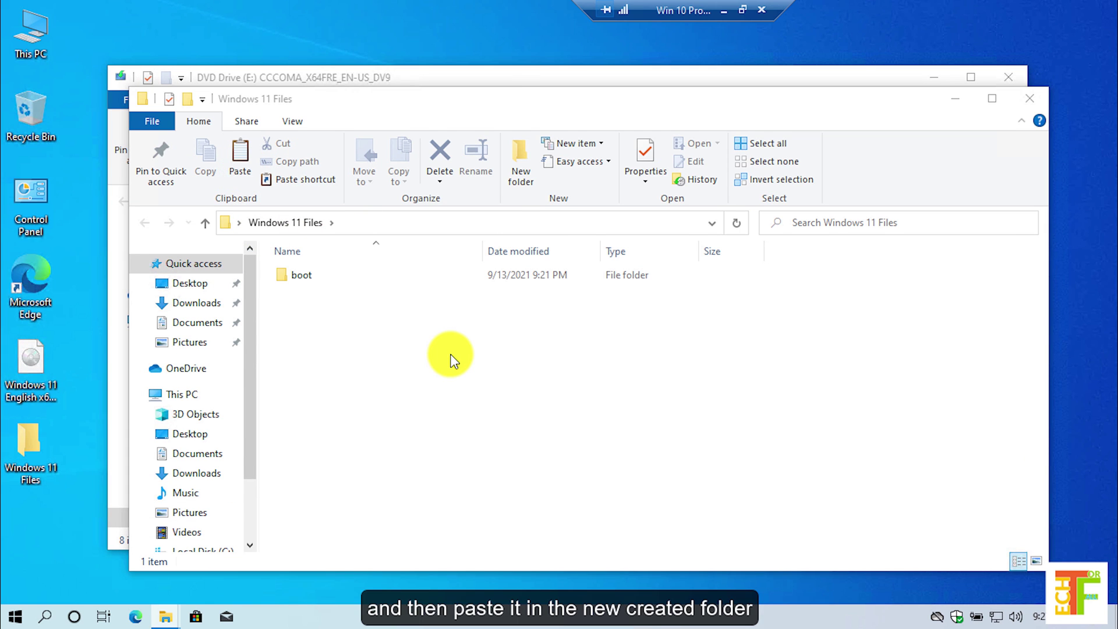
click(206, 198)
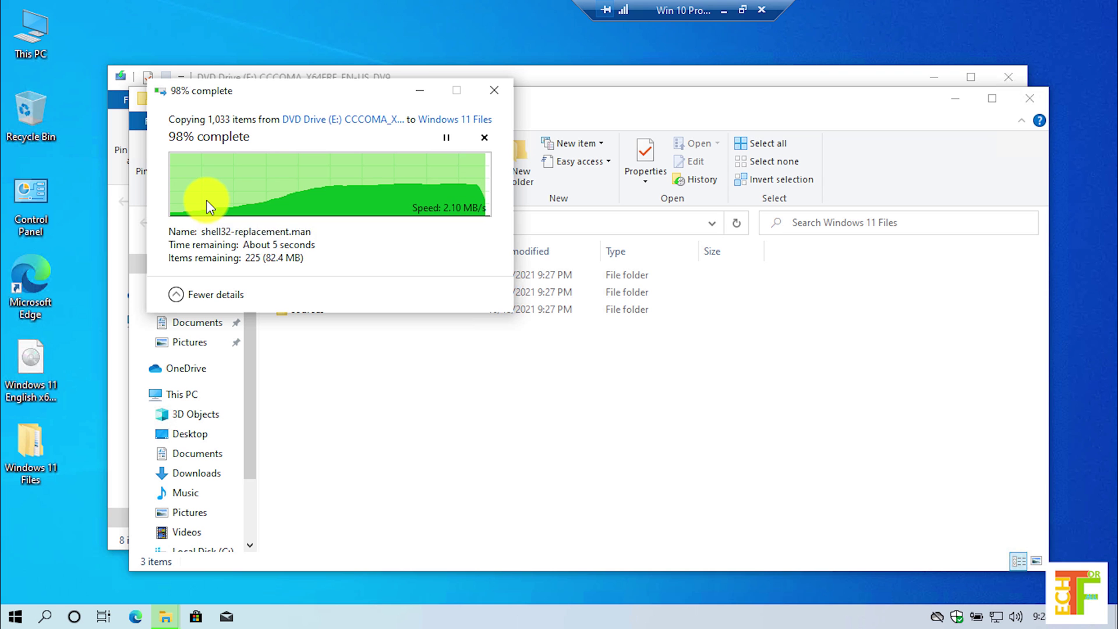
Close the DVD drive window and open the sources folder in a maximized Windows 11 Files window.
click(1016, 76)
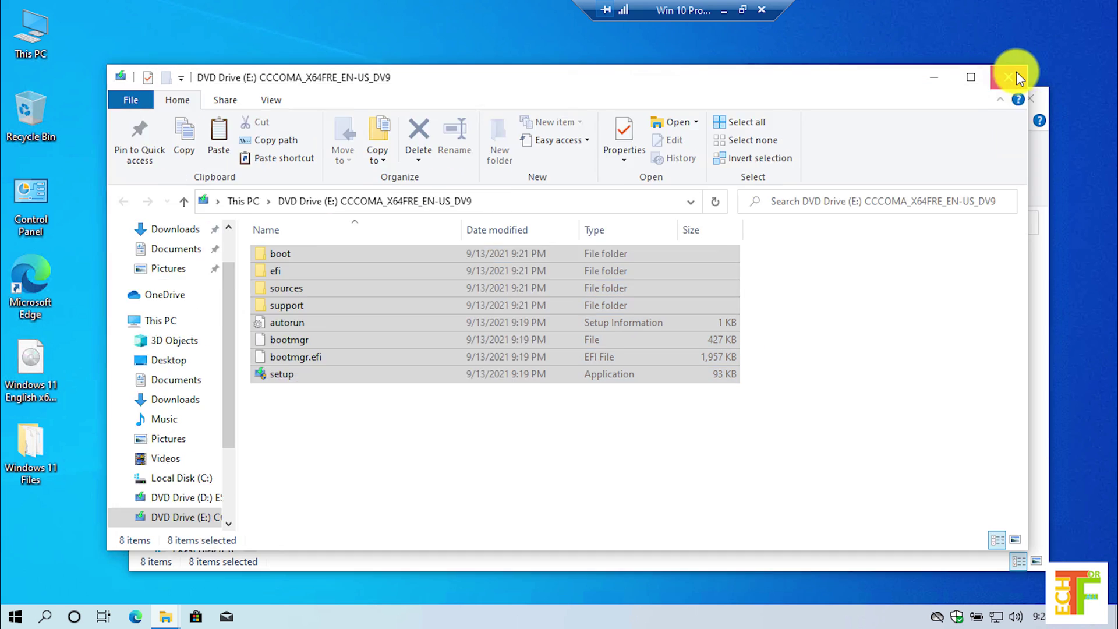
click(451, 345)
click(990, 98)
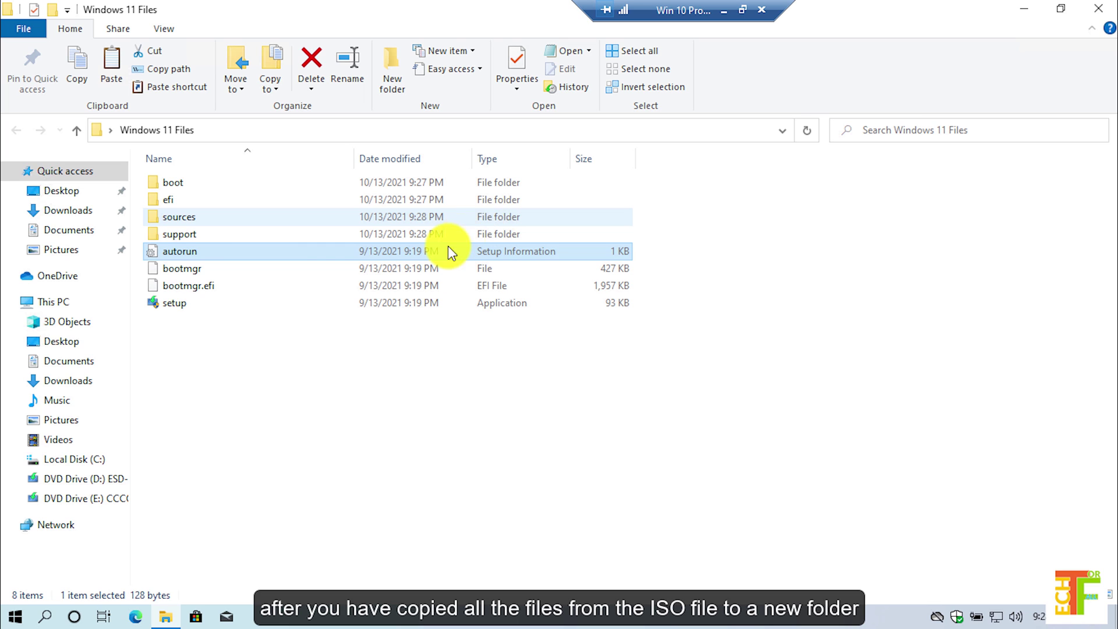
click(212, 344)
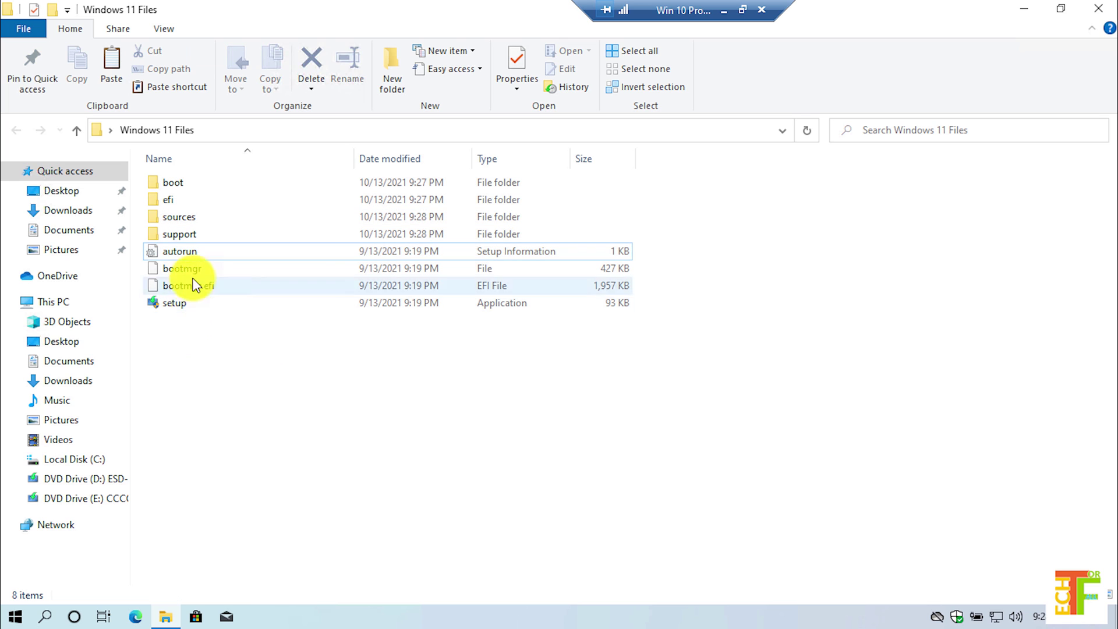
double_click(189, 219)
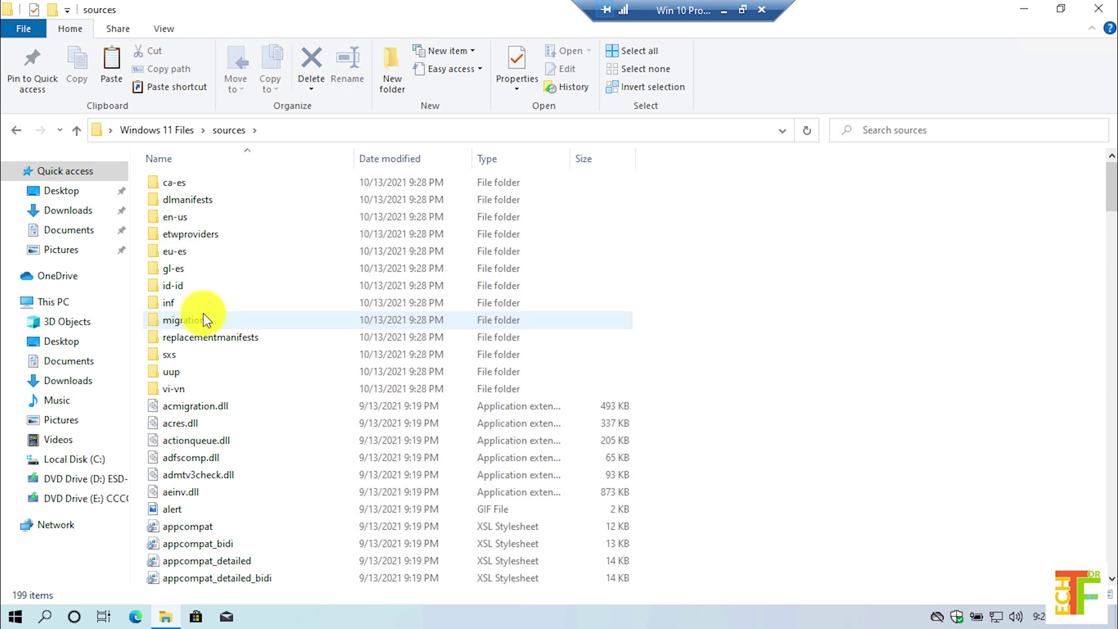
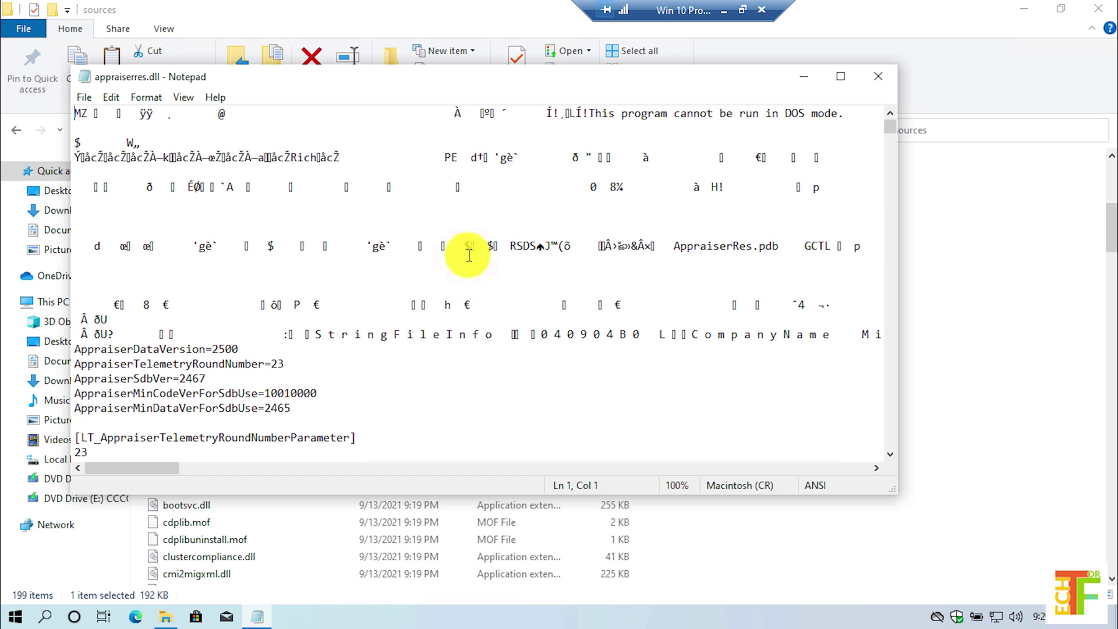
Maximize the appraiserres.dll text window and search the file for TPM.
click(838, 77)
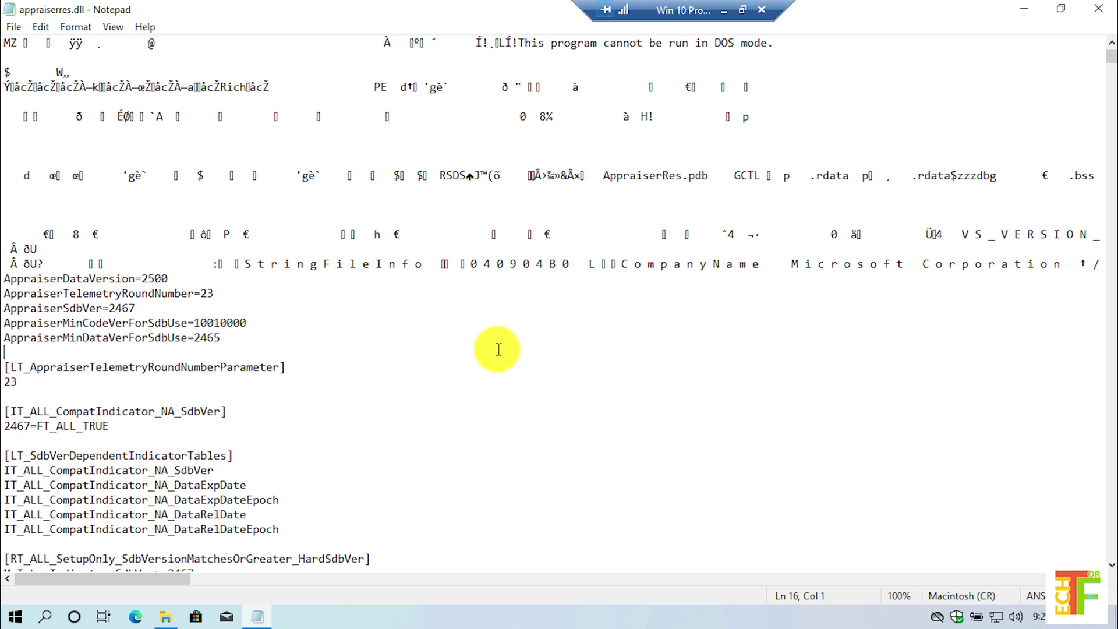
key(ctrl+f)
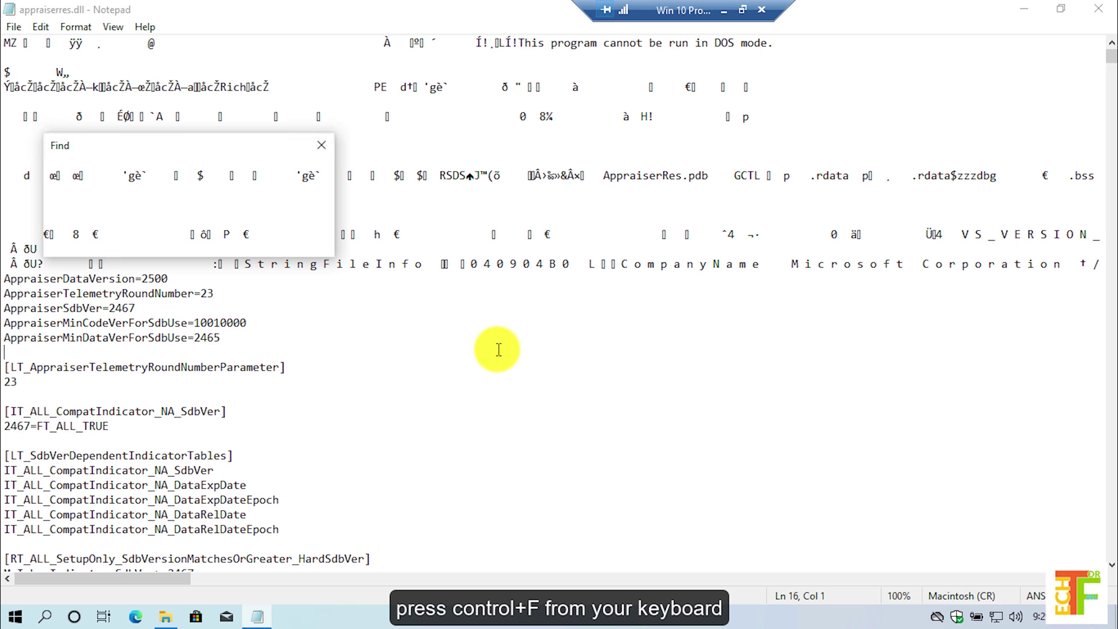
text(TPM)
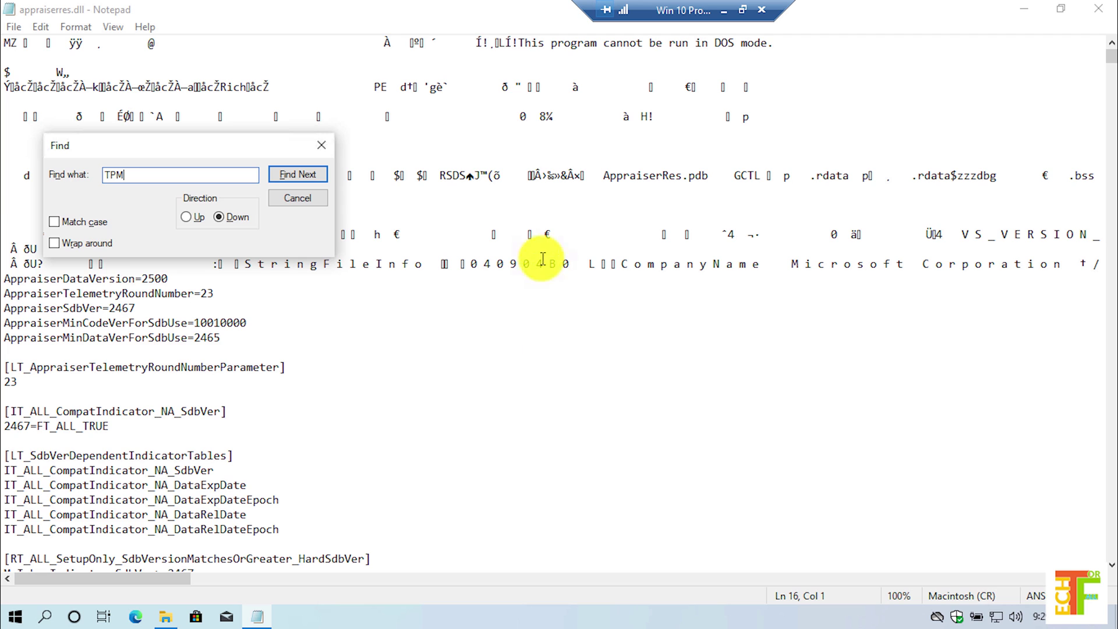
click(531, 233)
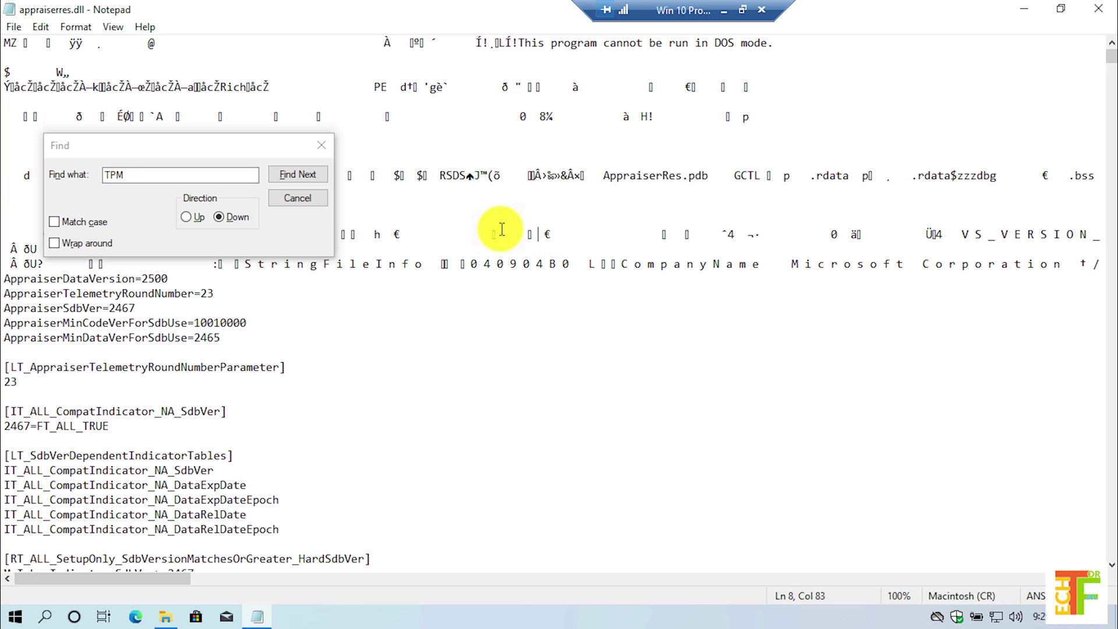
click(291, 175)
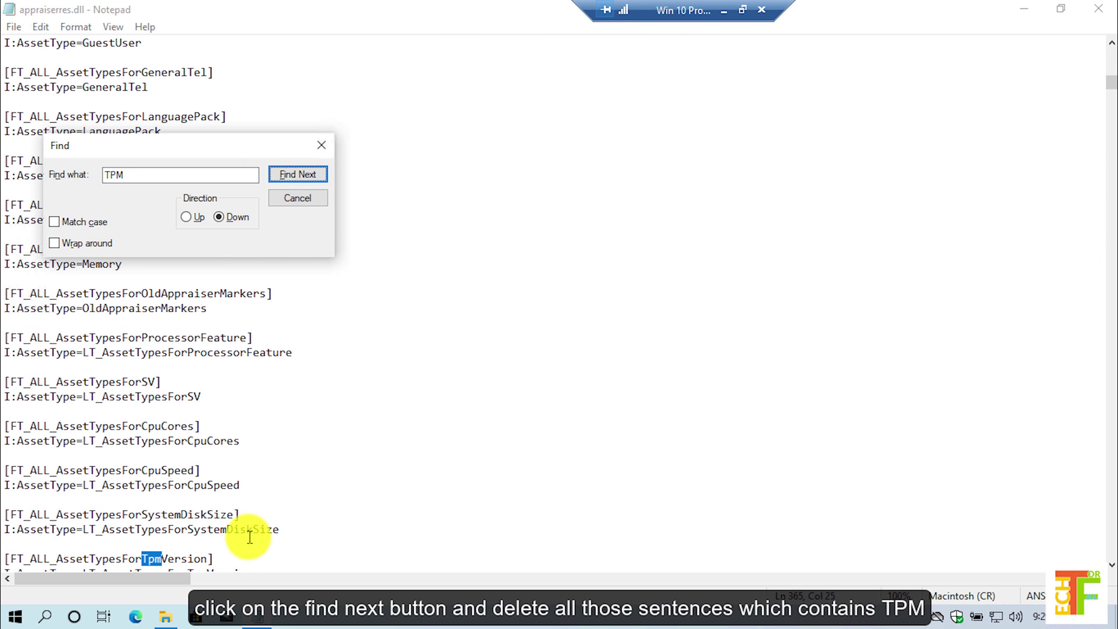
Delete the [FT_ALL_AssetTypesForTpmVersion] section and the [FT_ANY_SubBucket_124] section with its TpmVersionBlockingSV line.
scroll(250, 537, down, 1)
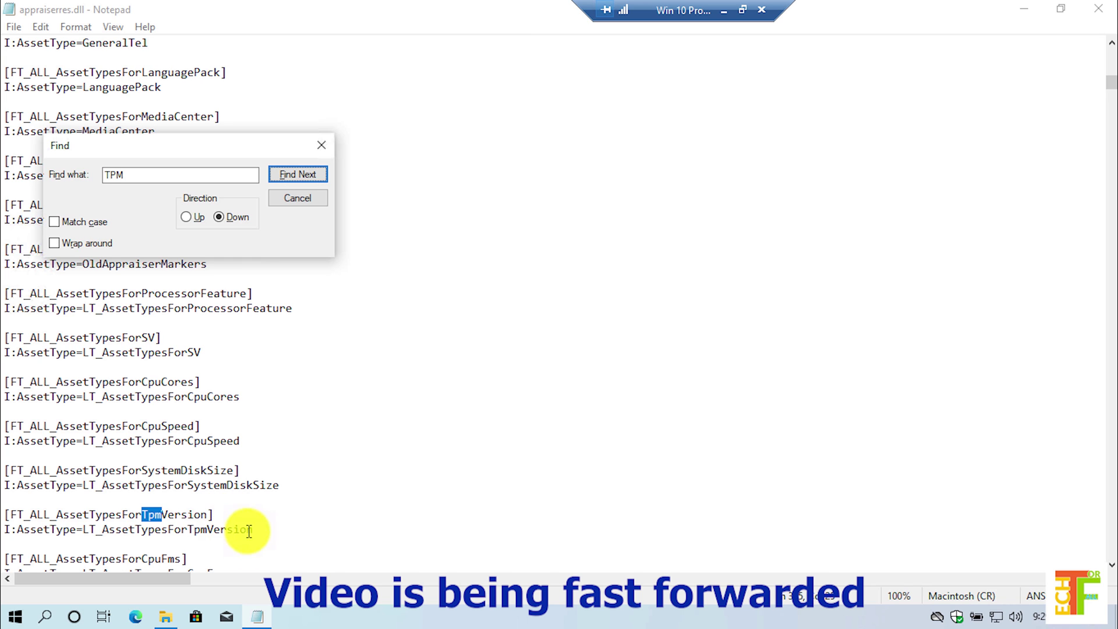
drag(242, 528, 55, 499)
key(BackSpace)
key(BackSpace)
click(286, 178)
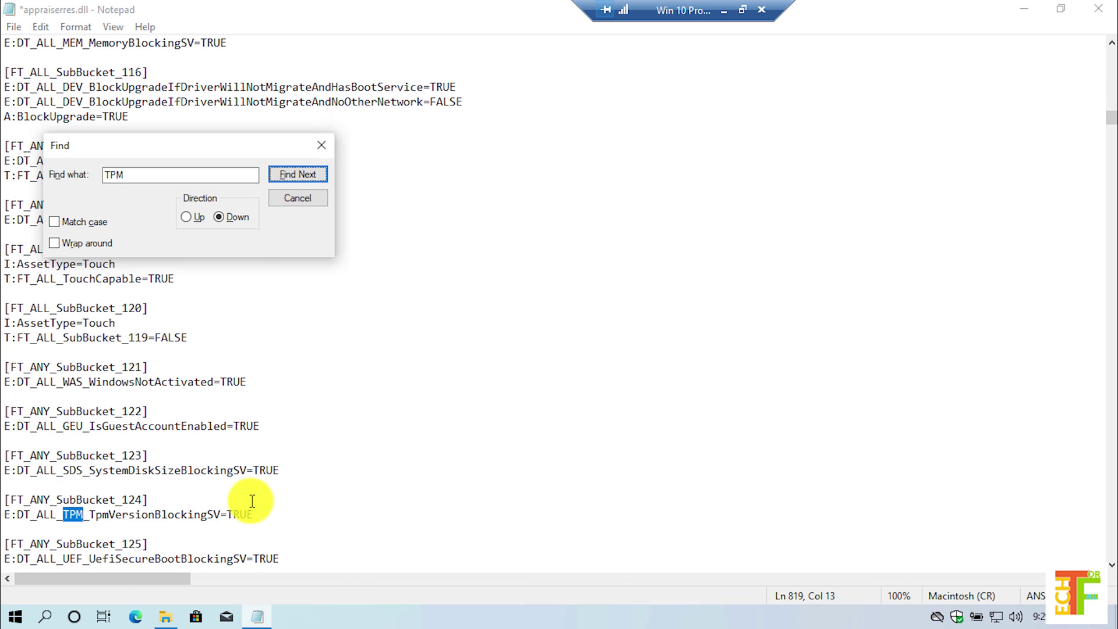
drag(271, 508, 6, 493)
key(BackSpace)
key(BackSpace)
Find the next TPM match and delete the [FT_ALL_CompatMarker_BlockedByTpmVersion] section with its SubBucket_124 line.
click(291, 177)
scroll(287, 548, down, 1)
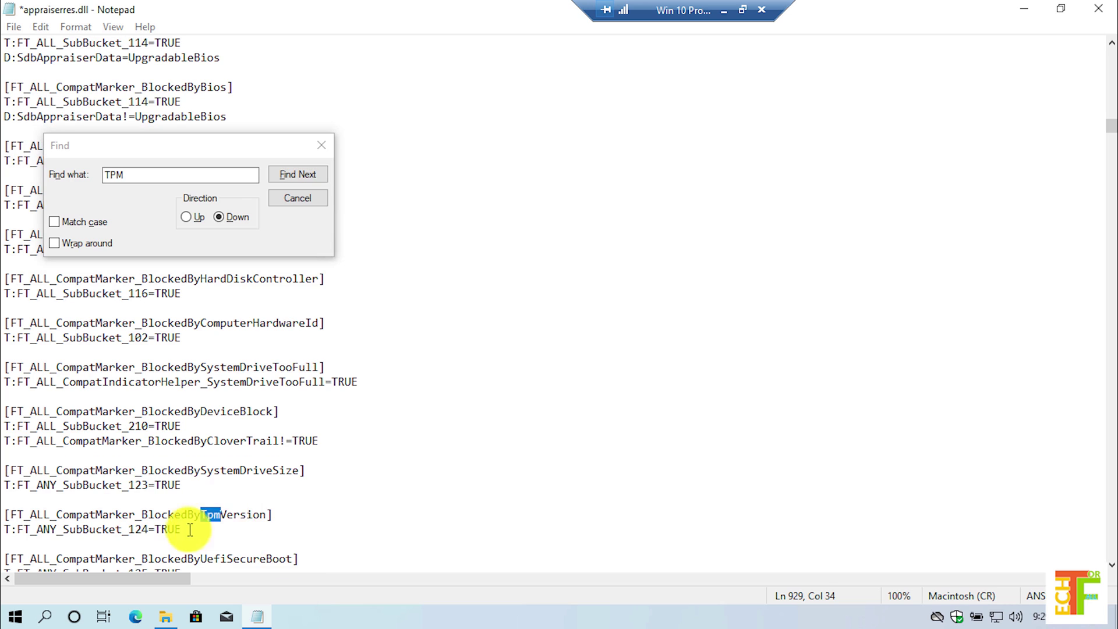
drag(188, 528, 5, 517)
key(BackSpace)
key(BackSpace)
Delete the next two TpmVersion entries from the asset type lists, the second in the list above [LT_AssetTypesForDeviceAndDriver].
click(294, 175)
scroll(81, 530, down, 1)
drag(74, 512, 6, 514)
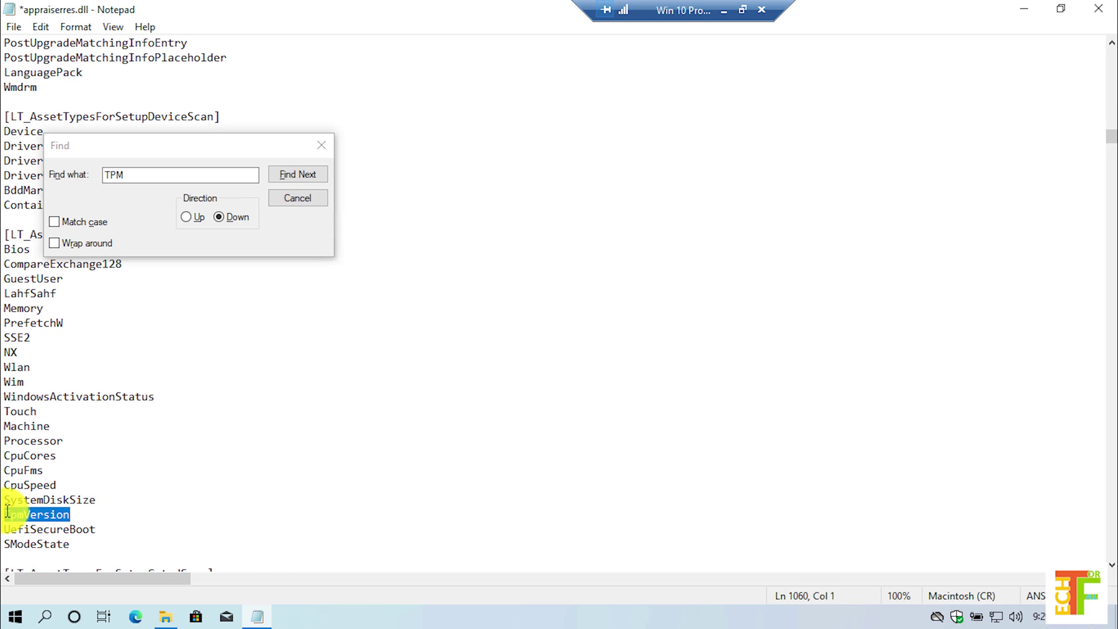
key(BackSpace)
key(BackSpace)
click(277, 174)
drag(76, 512, 5, 515)
key(BackSpace)
key(BackSpace)
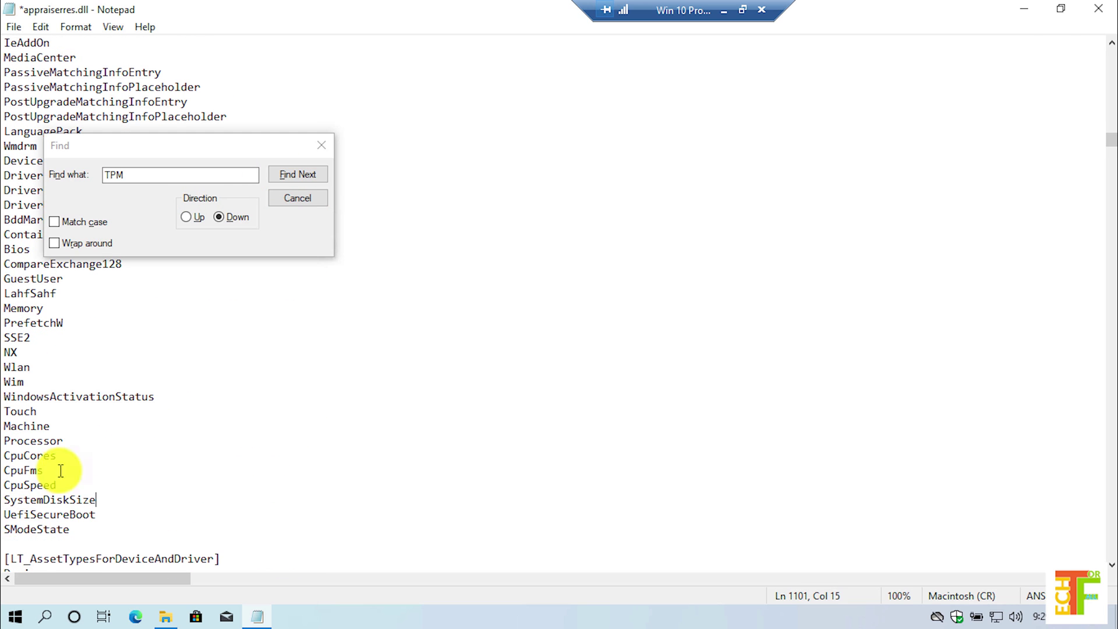
Delete TpmVersion from the [LT_AssetTypesForSV] list and remove the whole [LT_AssetTypesForTpmVersion] section.
click(294, 175)
drag(73, 558, 7, 558)
key(BackSpace)
key(BackSpace)
click(294, 174)
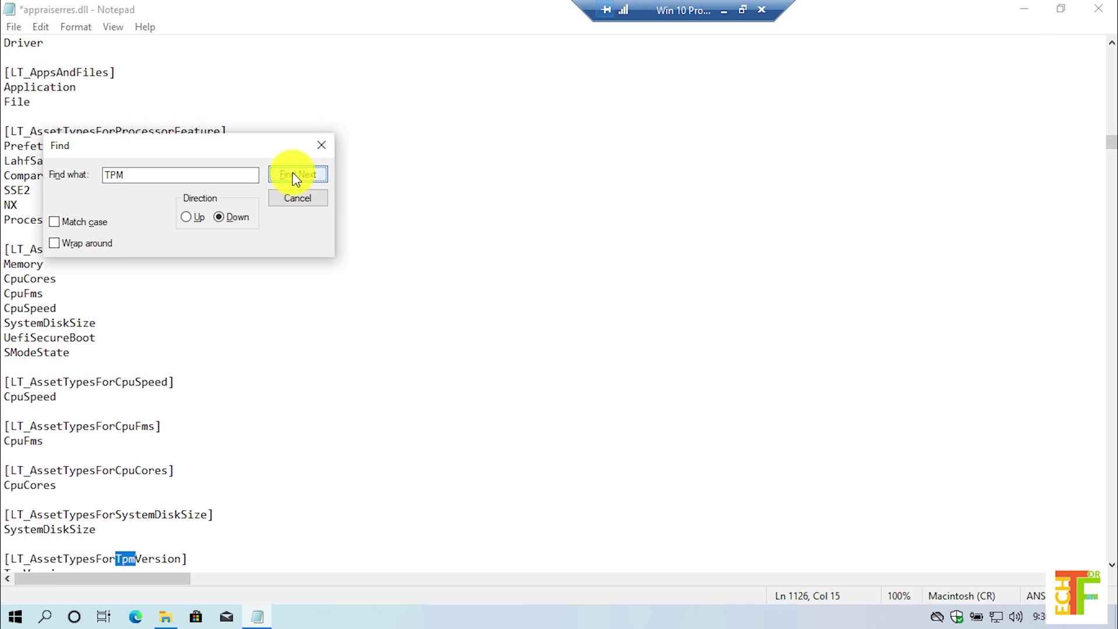
scroll(117, 524, down, 1)
drag(117, 527, 4, 516)
key(BackSpace)
Delete the TpmVersion entries from the list above [LT_AssetTypesToAlwaysIncludeInTelemetry] and from that section itself.
click(297, 174)
key(BackSpace)
click(297, 174)
double_click(37, 556)
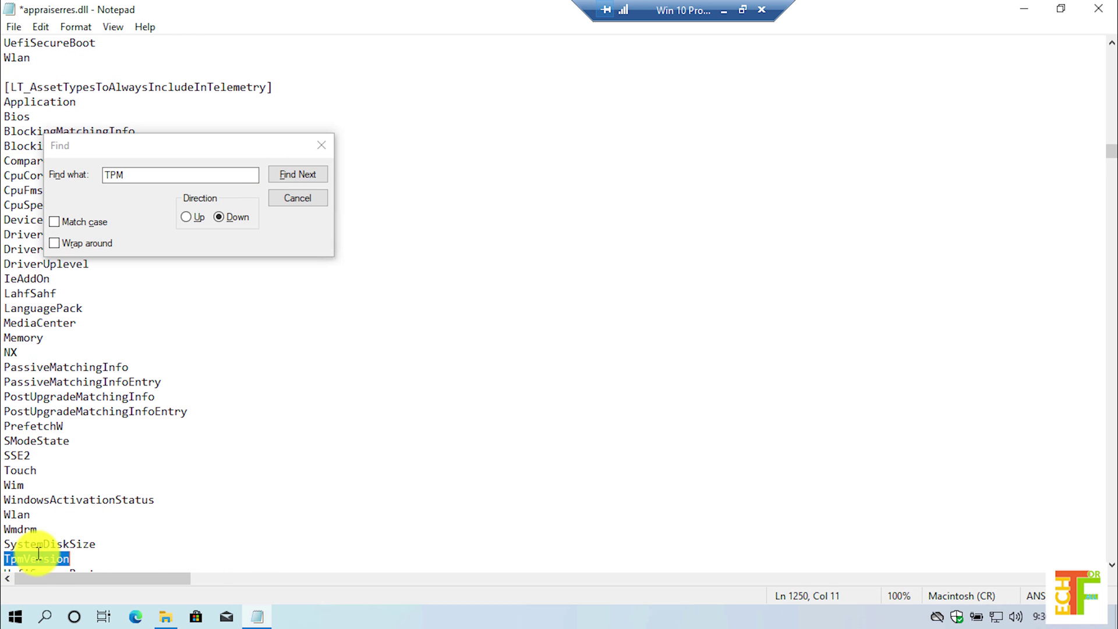
Find the next TPM match and delete the TPM=FT_ALL_AssetTypesForTpmVersion line from [MT_FilterAbbreviations].
click(295, 170)
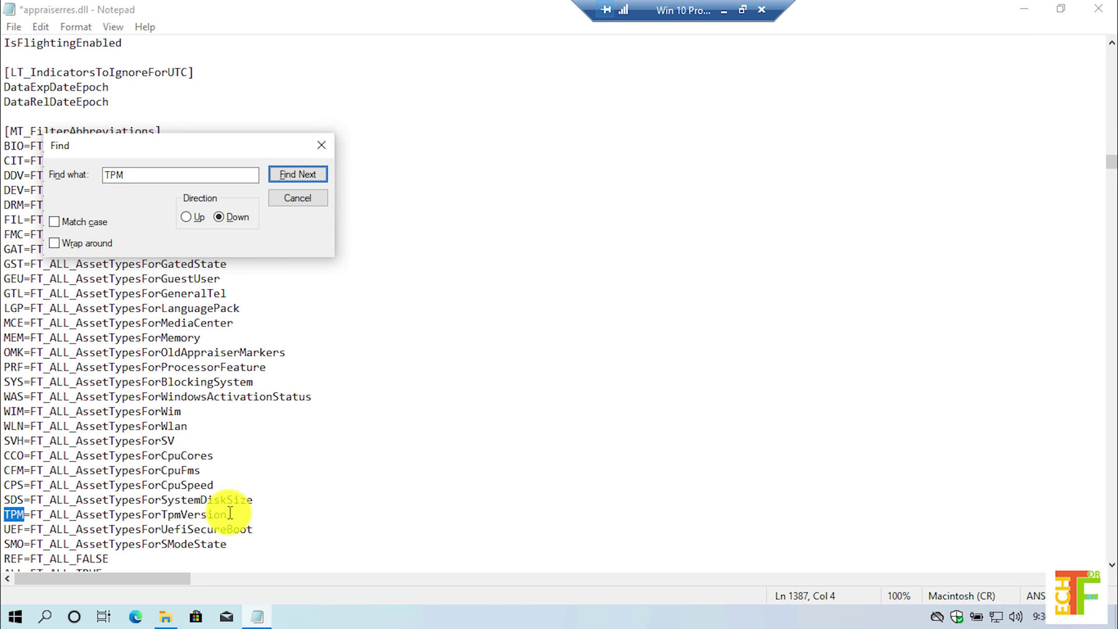
drag(227, 514, 12, 514)
key(BackSpace)
key(BackSpace)
key(BackSpace)
Find the next TPM match and delete the TpmVersion=I:AssetType line below SystemDiskSize=I:AssetType.
click(288, 170)
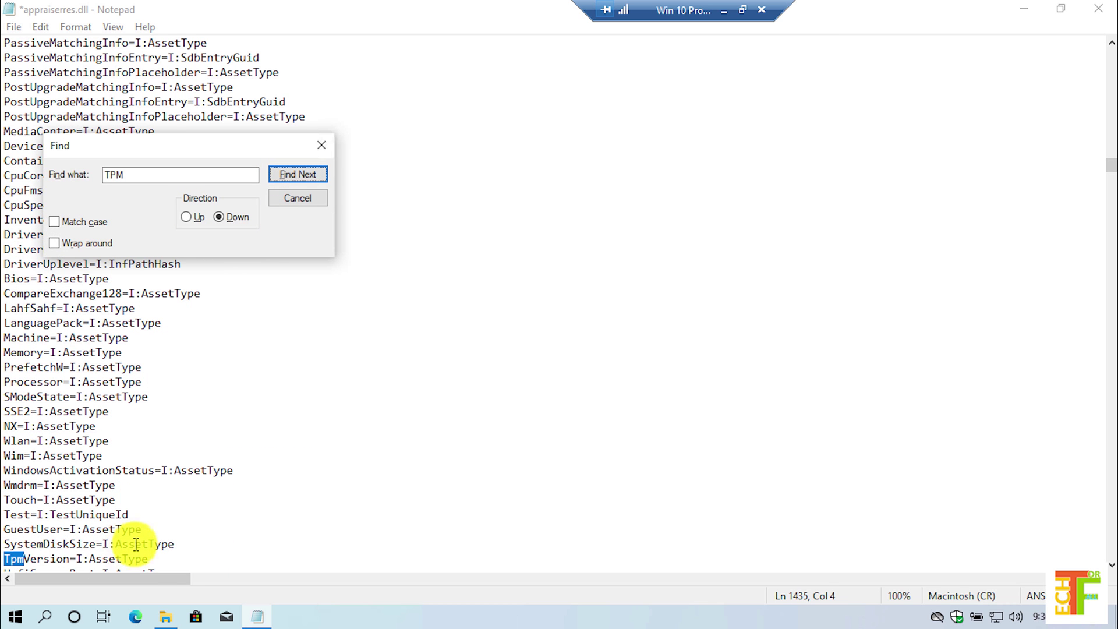
drag(149, 559, 30, 558)
key(BackSpace)
key(BackSpace)
key(BackSpace)
key(BackSpace)
key(BackSpace)
Delete the T:DT_ALL_TPM_TpmVersionBlockingSVSetup=TRUE line from the [DT_ANY_SVH_BlockingSV] section.
click(294, 175)
drag(285, 558, 79, 558)
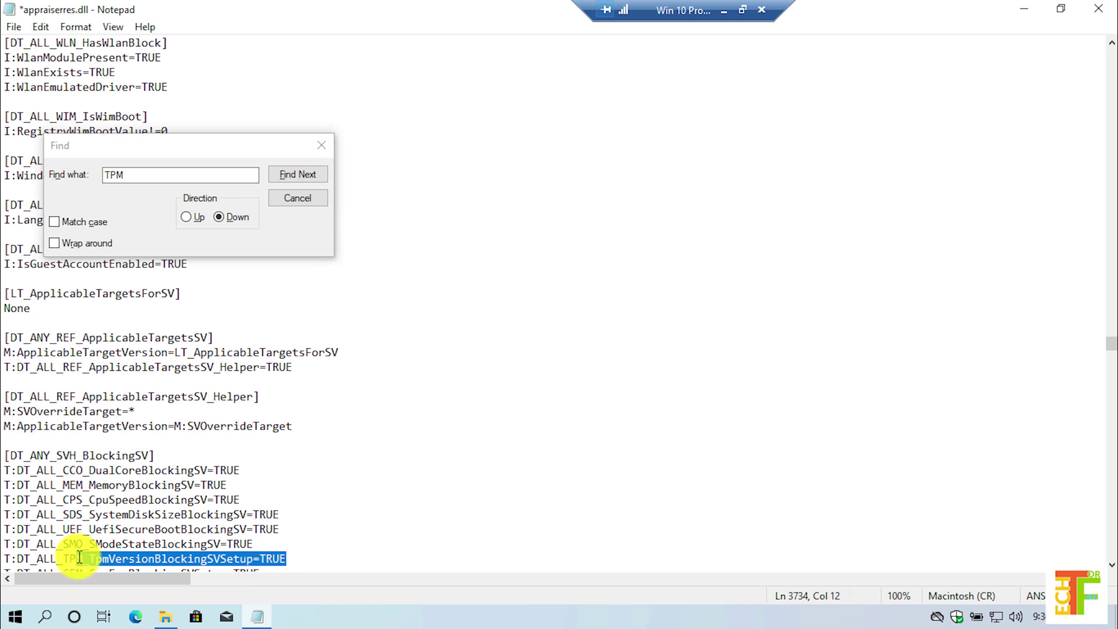
key(BackSpace)
key(BackSpace)
Find the next TPM match and delete the [LT_TpmInvalidStates] section with its values 0 and 1.
click(290, 177)
click(12, 540)
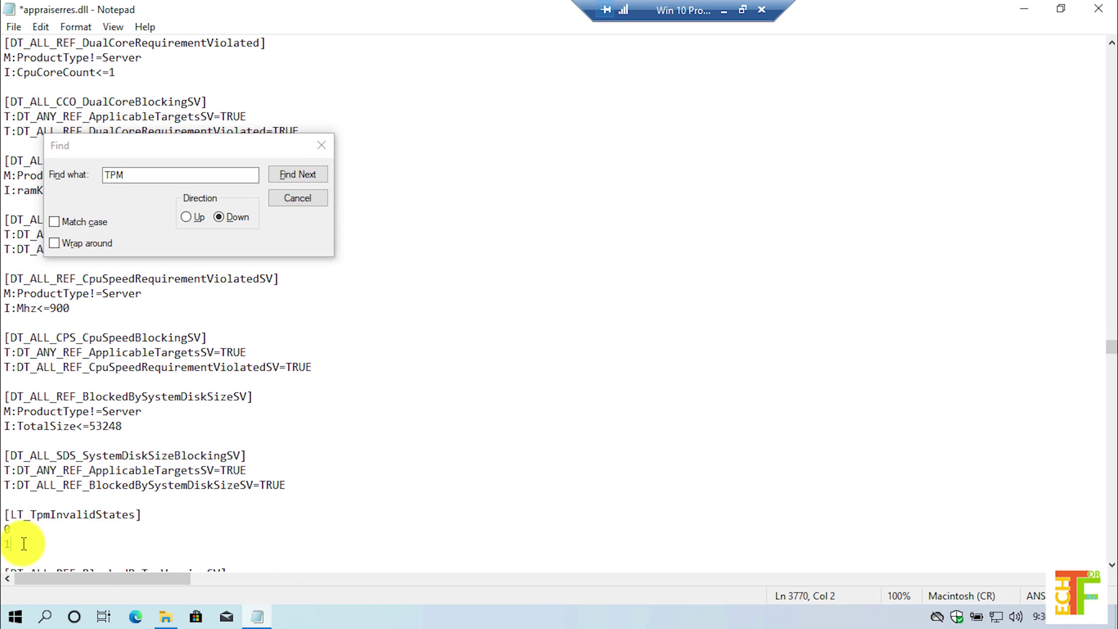
key(BackSpace)
key(BackSpace)
key(BackSpace)
key(BackSpace)
key(BackSpace)
key(BackSpace)
key(BackSpace)
key(BackSpace)
key(BackSpace)
key(BackSpace)
key(BackSpace)
key(BackSpace)
key(BackSpace)
key(BackSpace)
key(BackSpace)
key(BackSpace)
key(BackSpace)
key(BackSpace)
key(BackSpace)
key(BackSpace)
Delete the next TPM text between the [DT_ALL_SDS_SystemDiskSizeBlockingSV] and [DT_ALL_REF_BlockedByTpmVersionSVSetup] sections.
click(296, 174)
drag(289, 486, 5, 499)
key(BackSpace)
click(285, 175)
key(BackSpace)
Delete the [DT_ALL_REF_BlockedByTpmVersionSVSetup] and [DT_ALL_REF_BlockedByTpmVersionSVSetup2] sections.
click(311, 174)
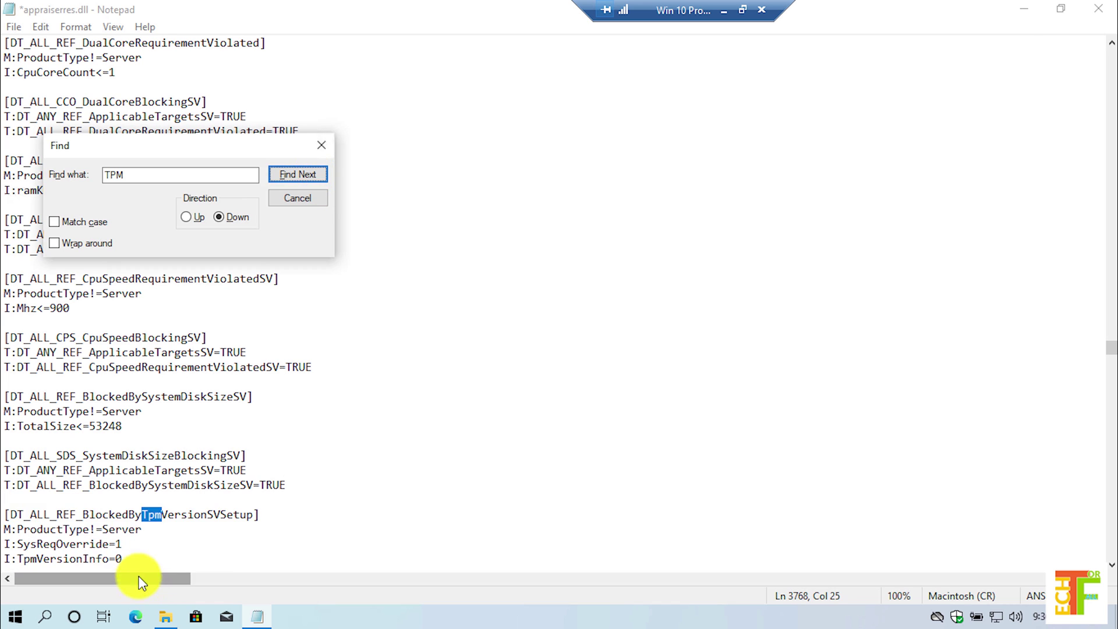
drag(123, 559, 6, 502)
key(BackSpace)
click(313, 173)
drag(229, 560, 4, 515)
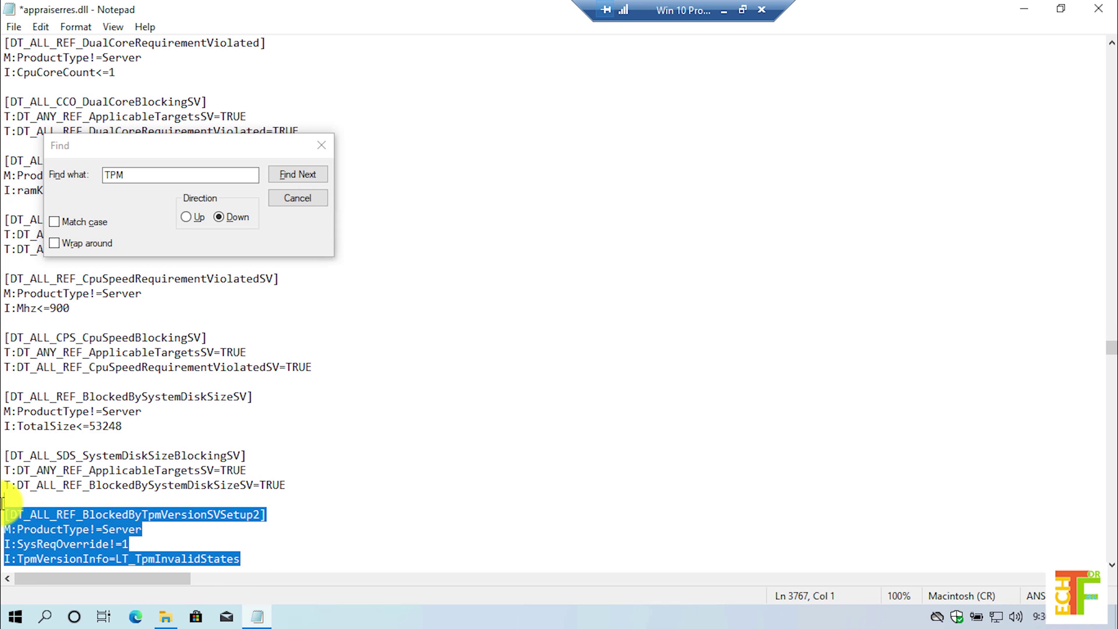
key(BackSpace)
Delete the following TPM section and the [DT_ALL_TPM_TpmVersionBlockingSVSetup] section with its two condition lines.
click(296, 174)
drag(299, 543, 5, 514)
key(BackSpace)
click(295, 175)
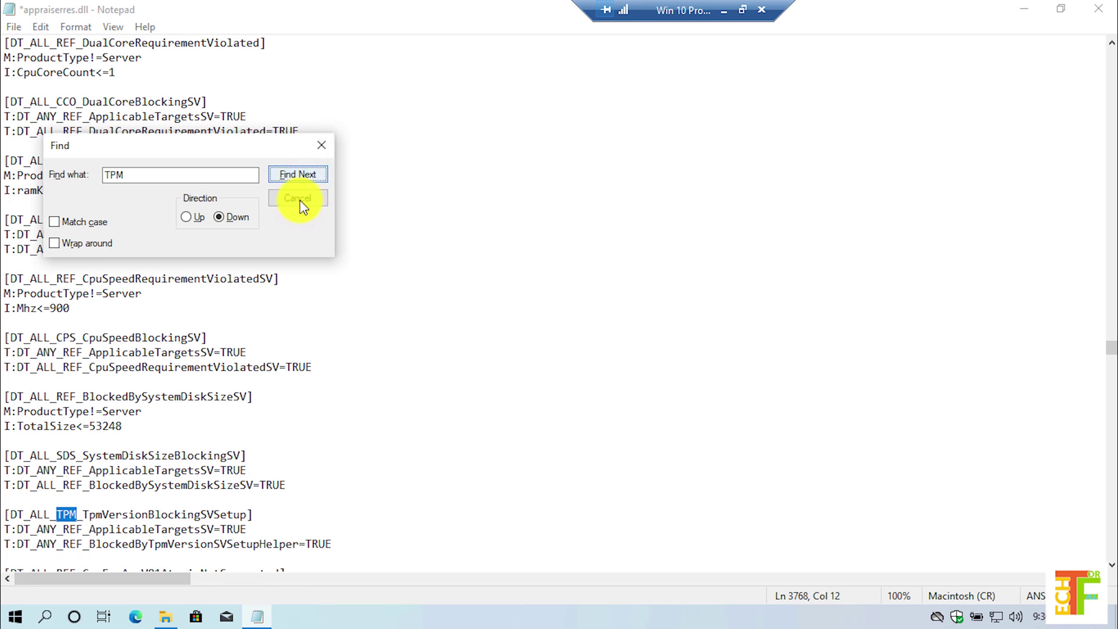
drag(332, 545, 5, 501)
key(BackSpace)
Delete the TPM lines from the [IT_OMK_CompatIndicator_OldMarkers_RedReason] and [IT_ALL_CompatIndicator_FreshMarkers_RedReason] sections.
click(297, 174)
drag(250, 556, 13, 573)
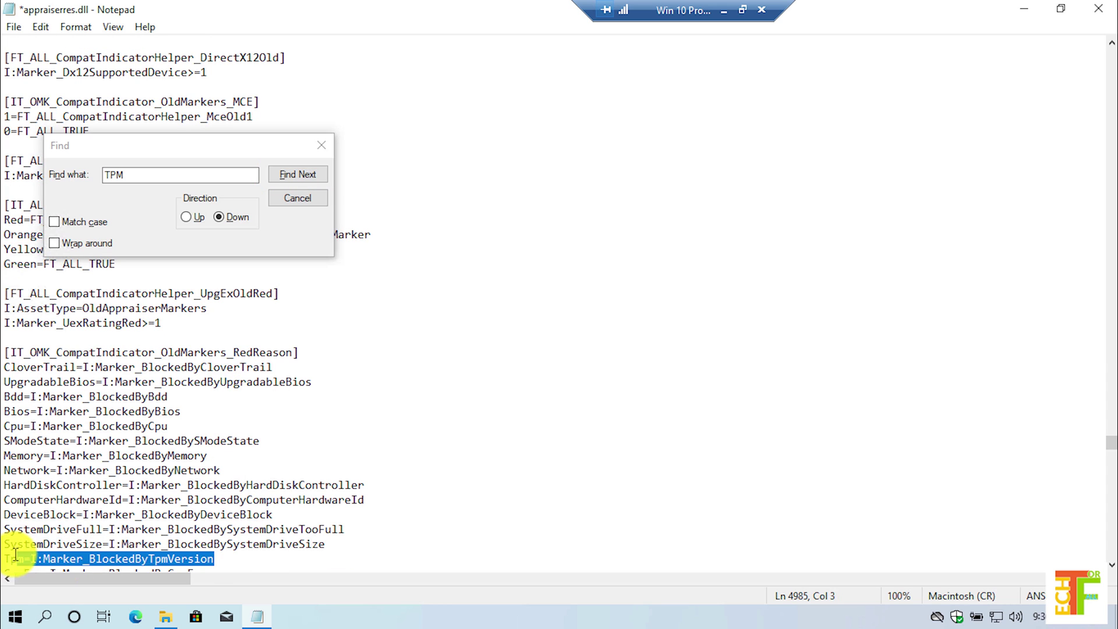
key(BackSpace)
click(298, 174)
drag(280, 560, 50, 554)
key(BackSpace)
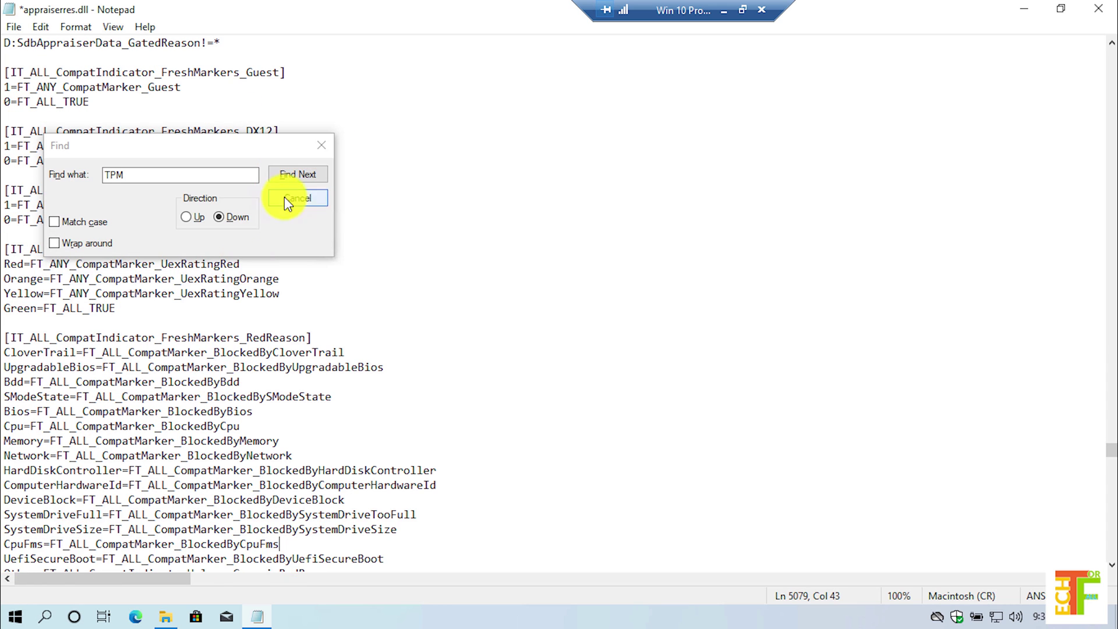
Find the next TPM match and delete its line from the [FT_ANY_CompatIndicatorHelper_SpecificRedReasons] section.
click(296, 175)
drag(306, 560, 20, 574)
key(BackSpace)
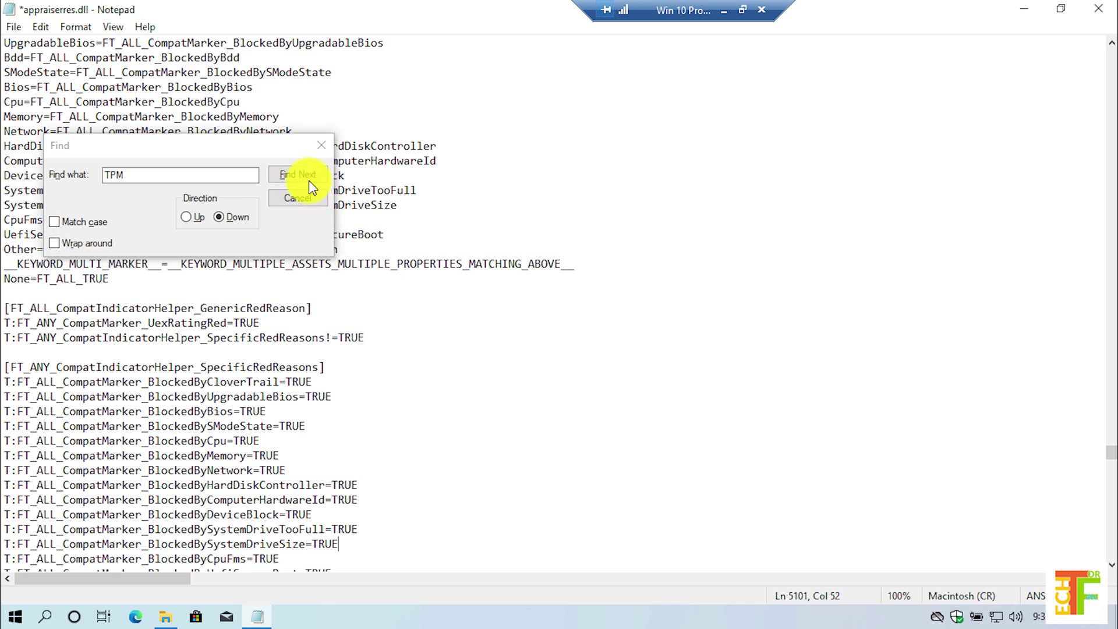
Search for remaining TPM matches down to the end of the file, and again from the file's beginning.
click(300, 176)
click(601, 369)
drag(1111, 452, 1111, 53)
click(637, 198)
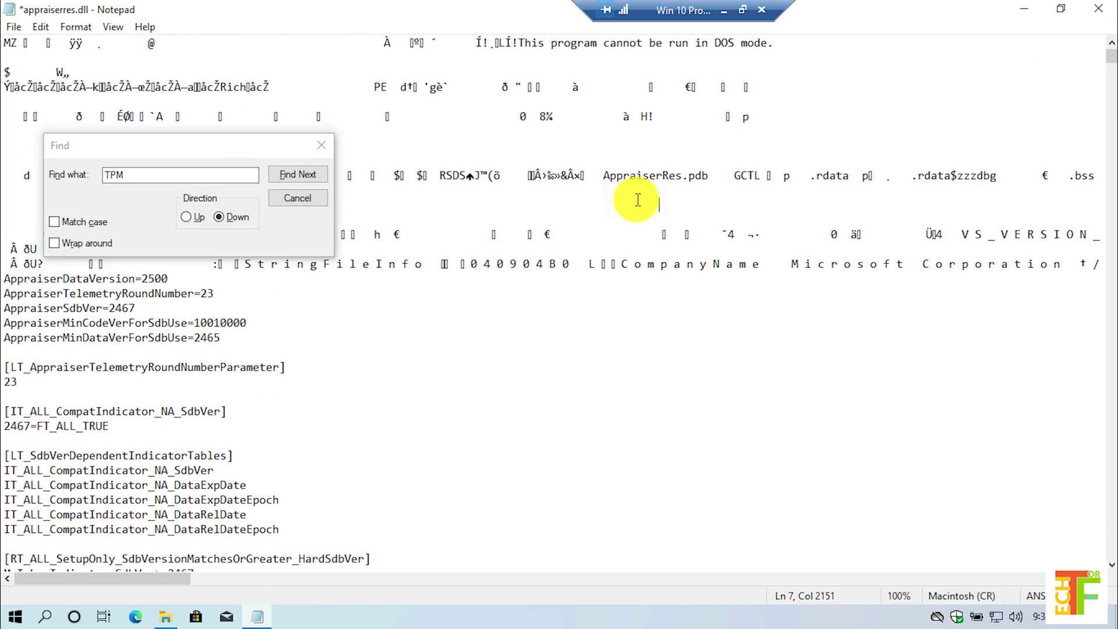
click(291, 175)
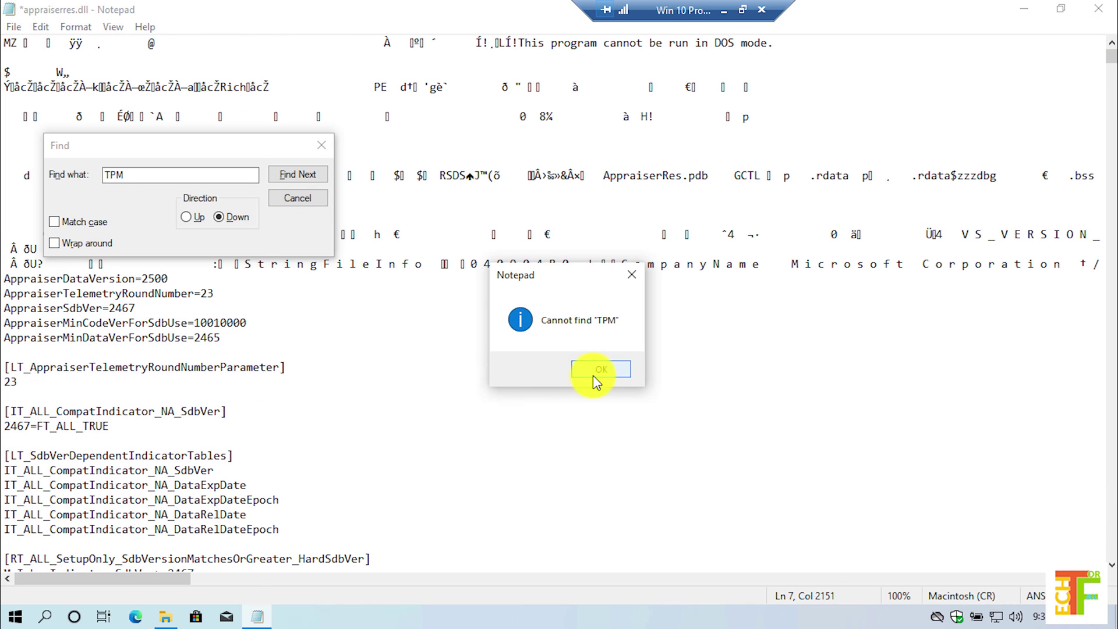
click(591, 371)
Search for UEFI and delete the [FT_ALL_AssetTypesForUefiSecureBoot] section.
double_click(186, 176)
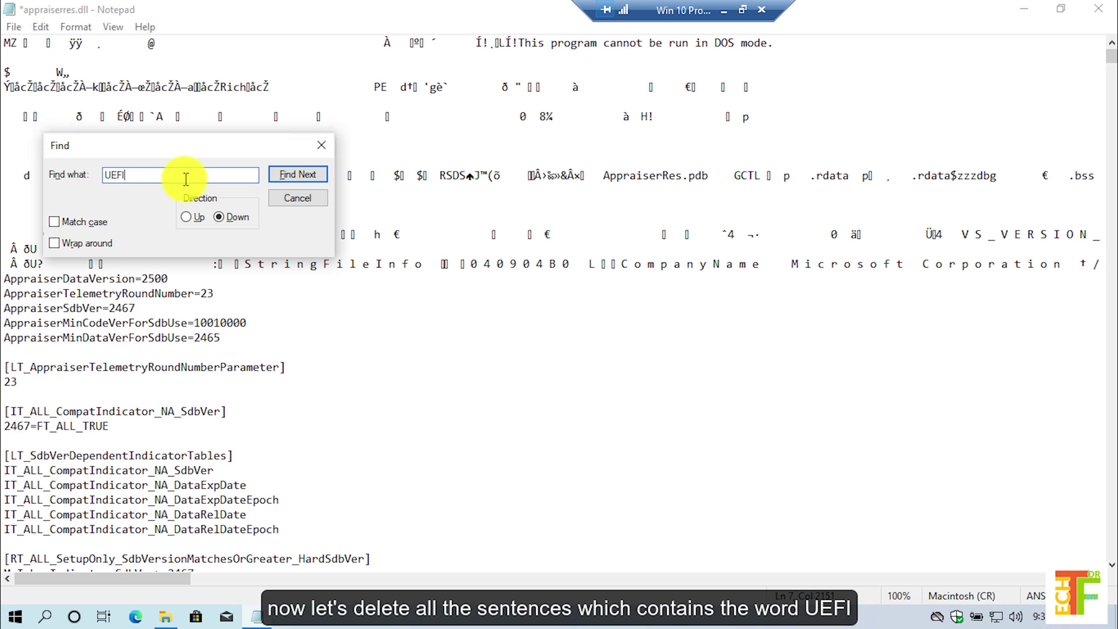
click(298, 175)
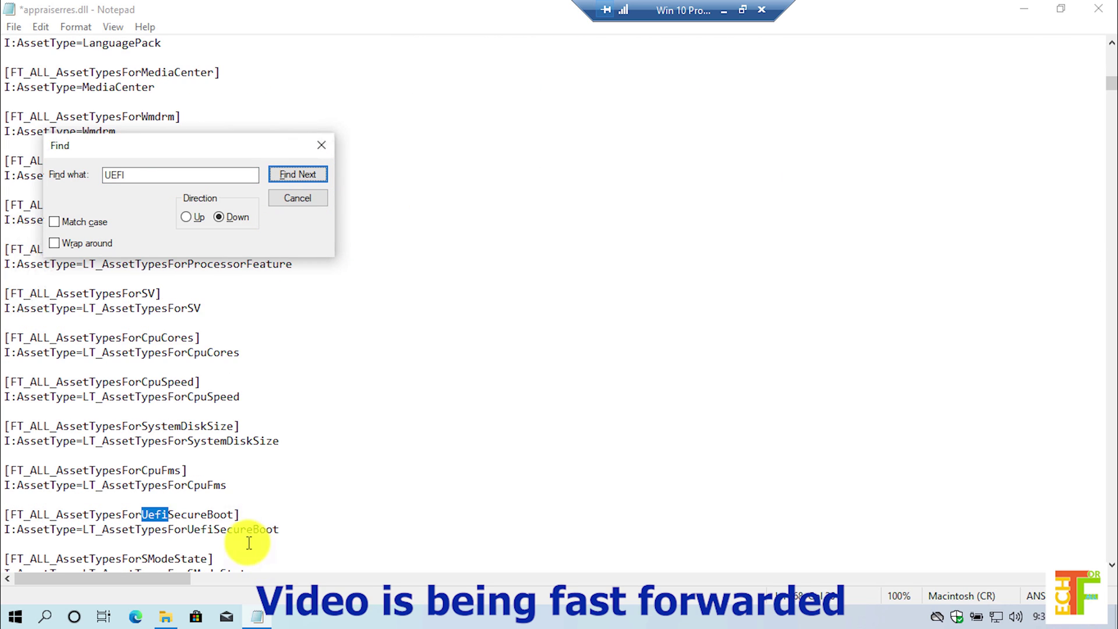
drag(249, 543, 3, 514)
key(Delete)
Delete the [FT_ANY_SubBucket_125] section and the [FT_ALL_CompatMarker_BlockedByUefiSecureBoot] section.
click(287, 179)
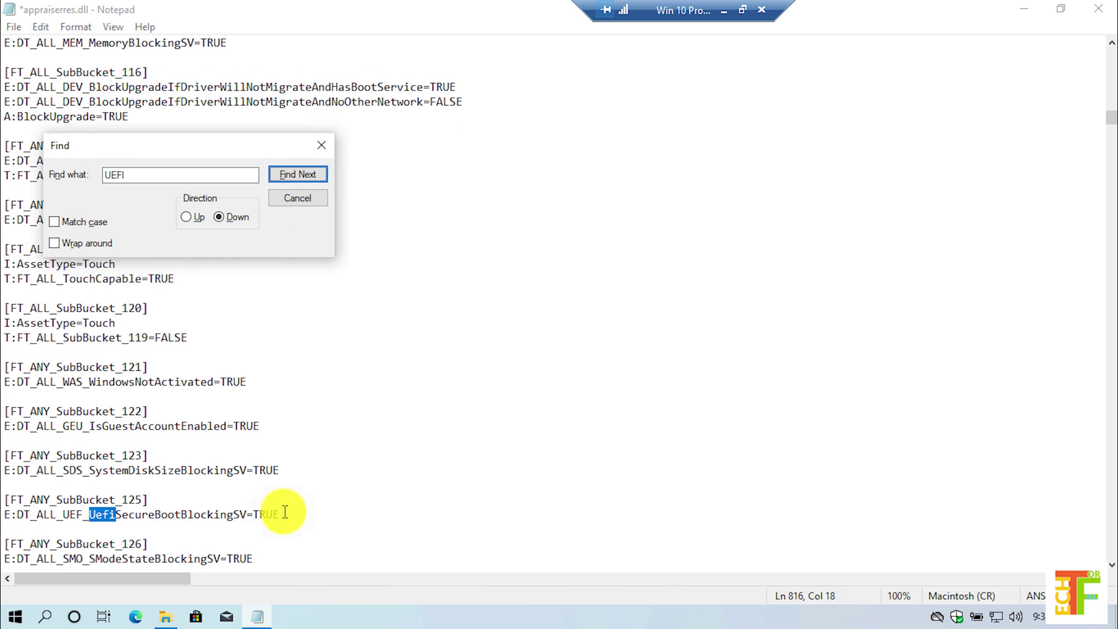
drag(285, 512, 3, 499)
key(Delete)
click(298, 175)
scroll(250, 457, down, 2)
drag(187, 529, 182, 485)
key(Delete)
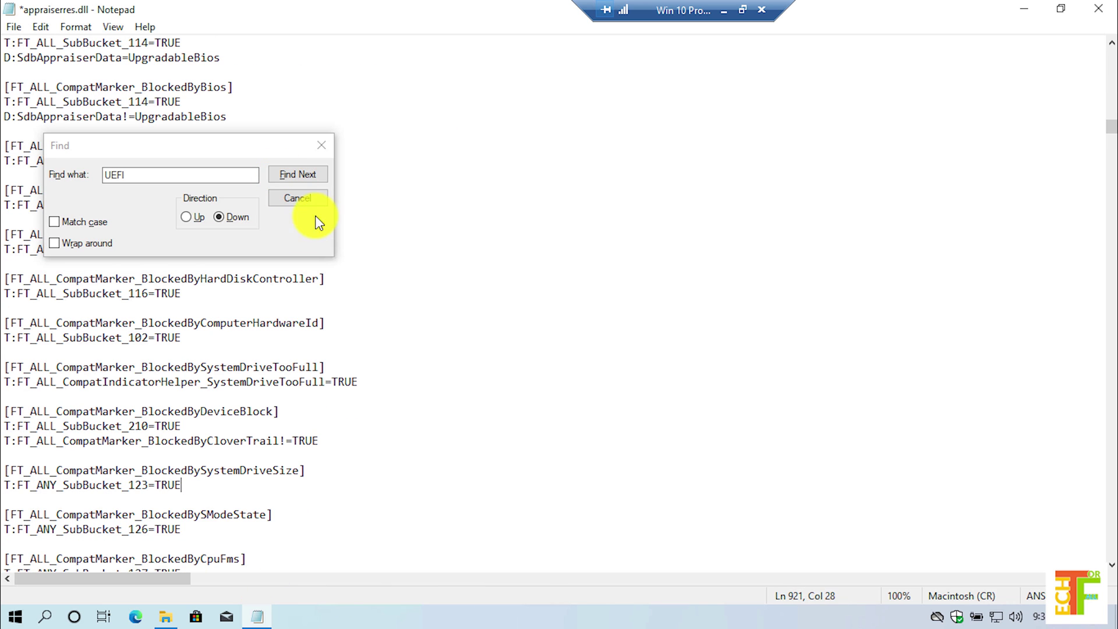
Delete the next two UefiSecureBoot entries, each below SystemDiskSize in the asset type lists.
click(297, 175)
scroll(116, 512, down, 1)
drag(93, 540, 97, 521)
key(Delete)
click(303, 175)
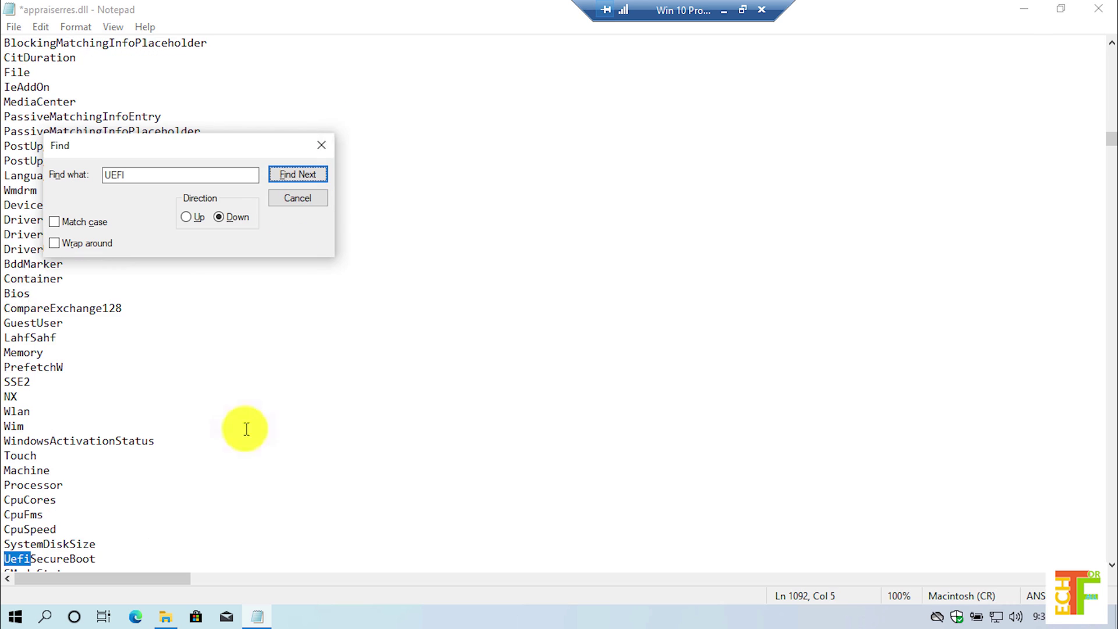
drag(97, 559, 12, 559)
key(Delete)
Delete UefiSecureBoot from the [LT_AssetTypesForSV] list and remove the LT_AssetTypesForUefiSecureBoot section.
click(298, 175)
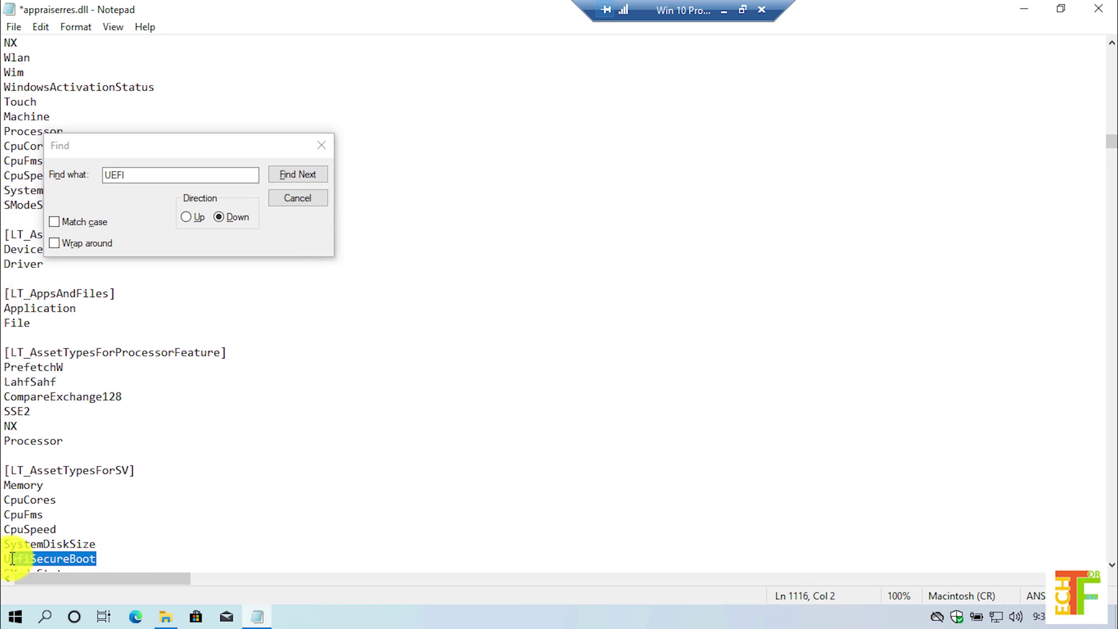
key(Delete)
click(298, 174)
drag(182, 540, 2, 513)
key(Delete)
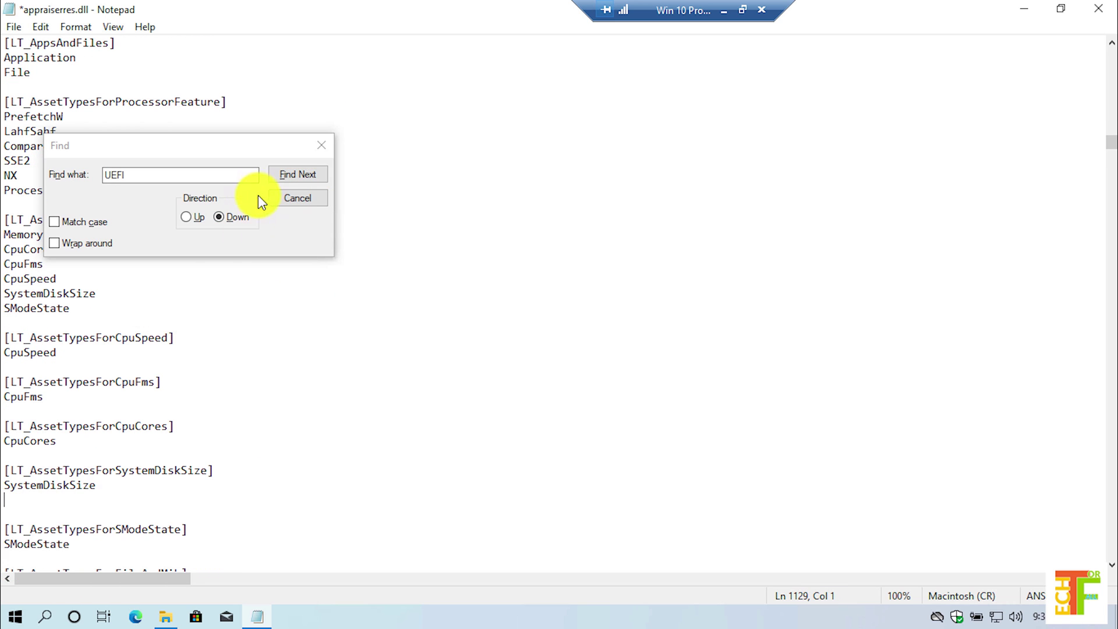
Delete the UefiSecureBoot entries from the list above [LT_AssetTypesToAlwaysIncludeInTelemetry] and from that section itself.
click(298, 175)
drag(96, 558, 5, 558)
key(Delete)
click(309, 174)
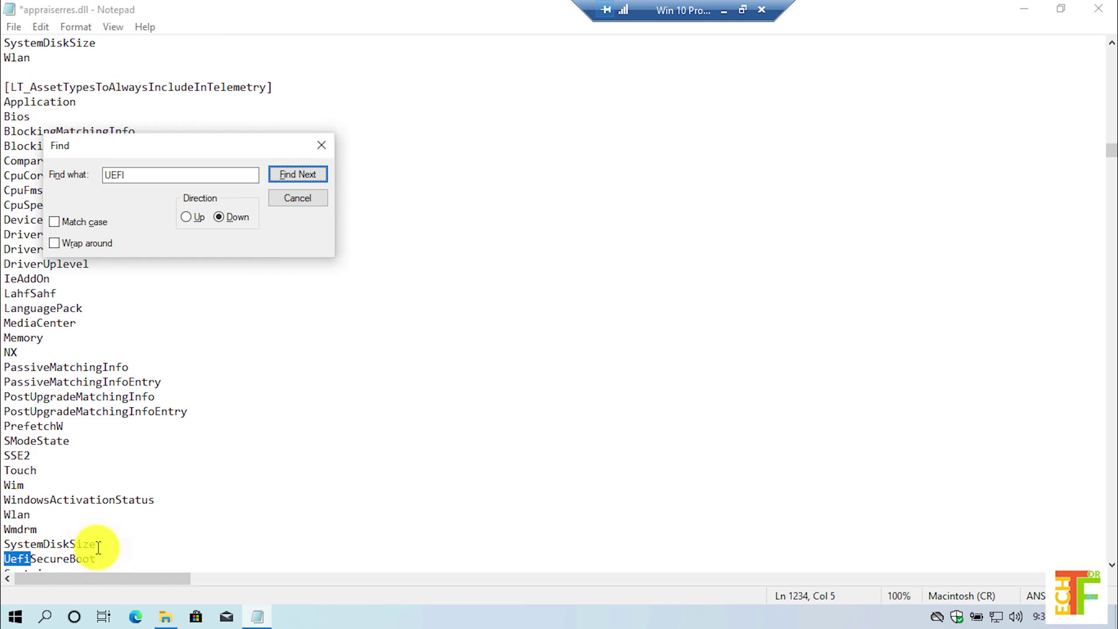
drag(96, 558, 5, 558)
key(Delete)
Delete the UEF=FT_ALL_AssetTypesForUefiSecureBoot abbreviation line and the UefiSecureBoot asset type line below SystemDiskSize=I:AssetType.
click(297, 174)
drag(253, 557, 2, 558)
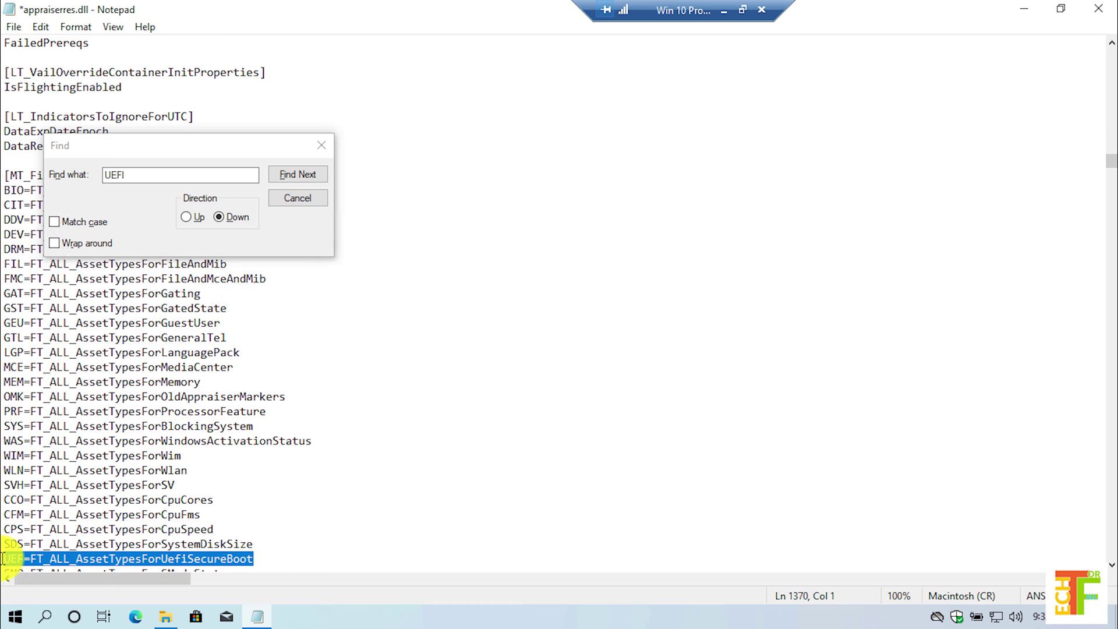
key(Delete)
click(298, 174)
drag(175, 558, 6, 558)
key(Delete)
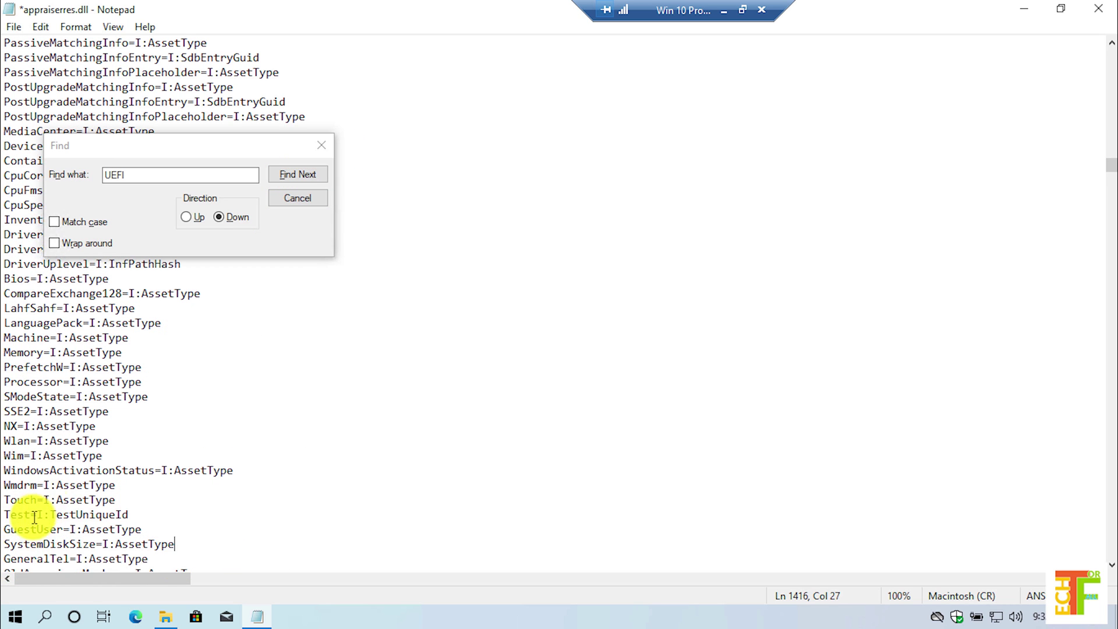
Delete the T:DT_ALL_UEF_UefiSecureBootBlockingSV=TRUE line from [DT_ANY_SVH_BlockingSV] and look for the next UEFI match.
click(298, 174)
drag(287, 558, 7, 558)
key(Delete)
click(311, 175)
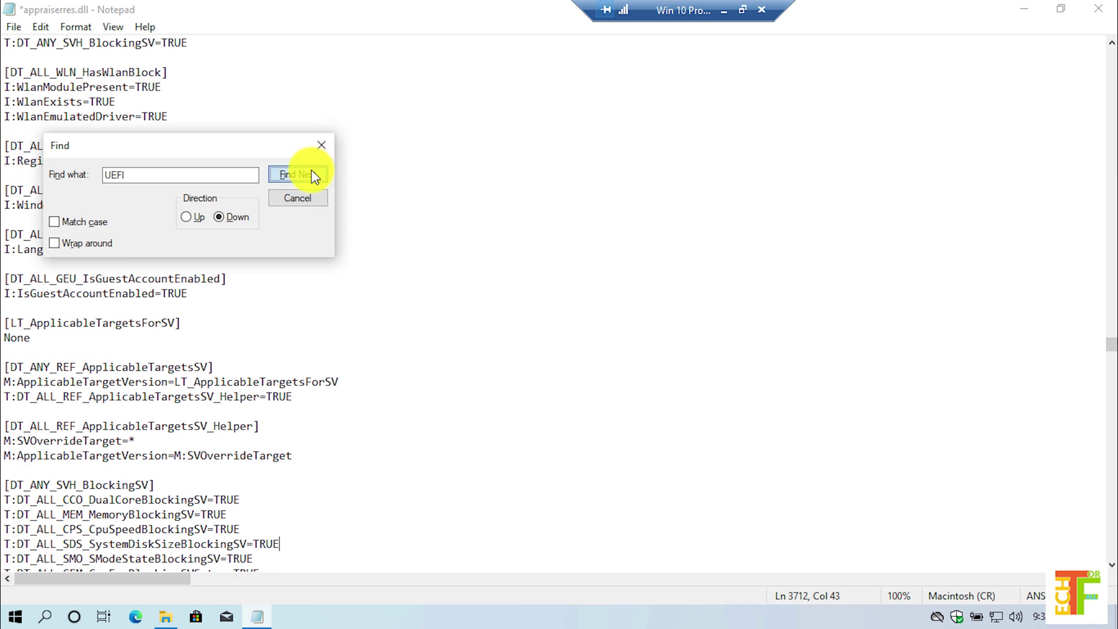
Delete the next matched UEFI block and the whole [DT_ALL_UEF_UefiSecureBootBlockingSV] section, continuing the UEFI search after each deletion.
drag(233, 550, 5, 514)
key(Delete)
click(297, 174)
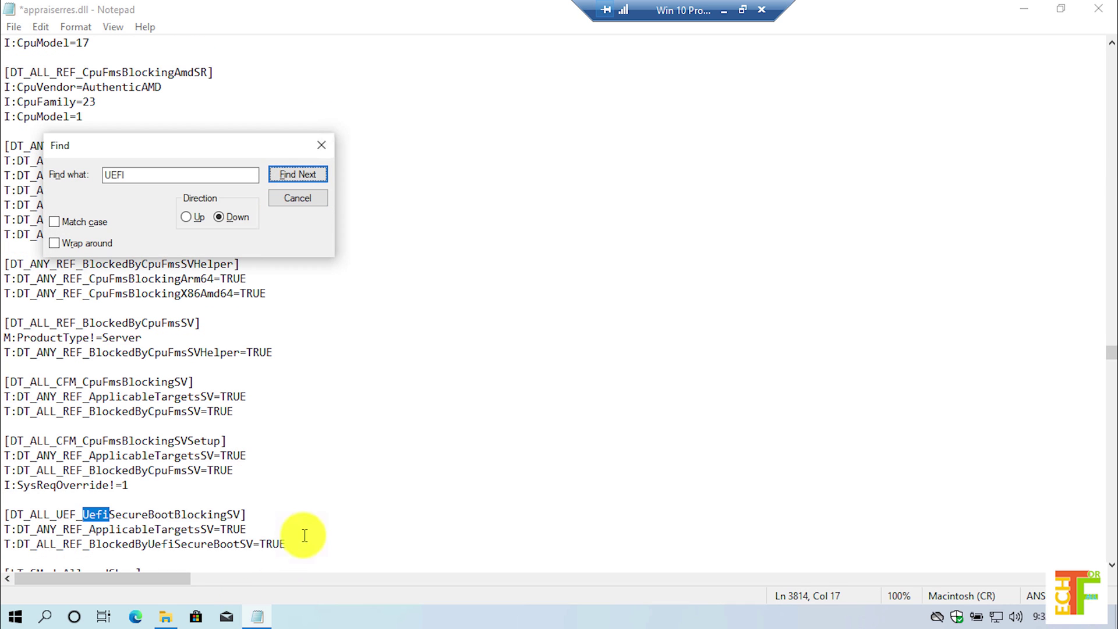
drag(292, 545, 5, 514)
key(Delete)
click(297, 174)
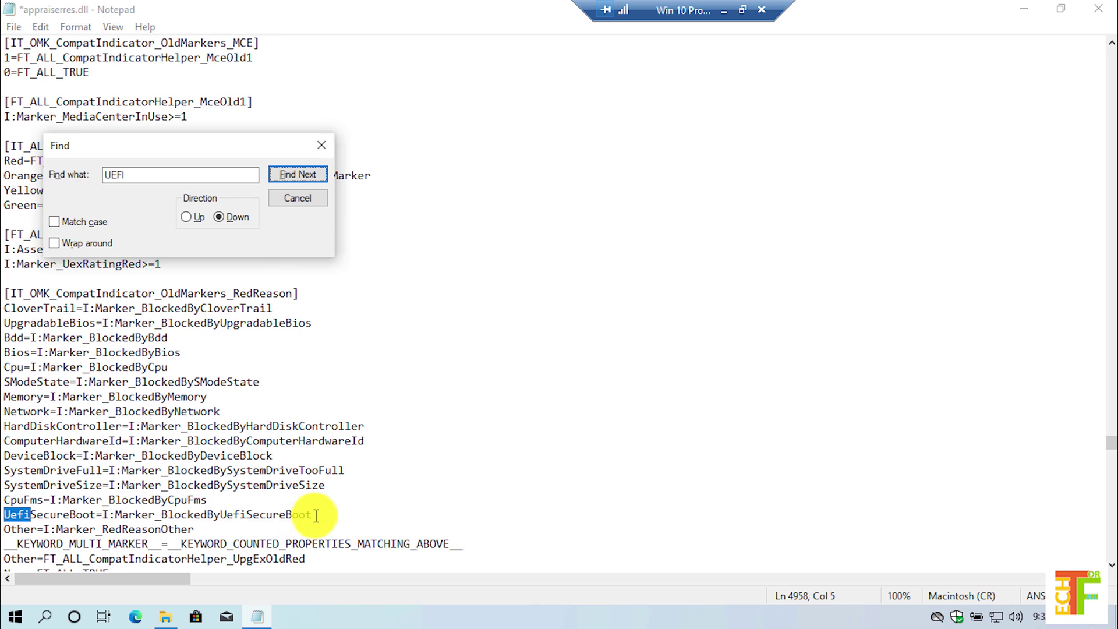
Delete the UefiSecureBoot lines from [IT_OMK_CompatIndicator_OldMarkers_RedReason] and [IT_ALL_CompatIndicator_FreshMarkers_RedReason].
drag(315, 514, 7, 516)
key(Delete)
click(297, 174)
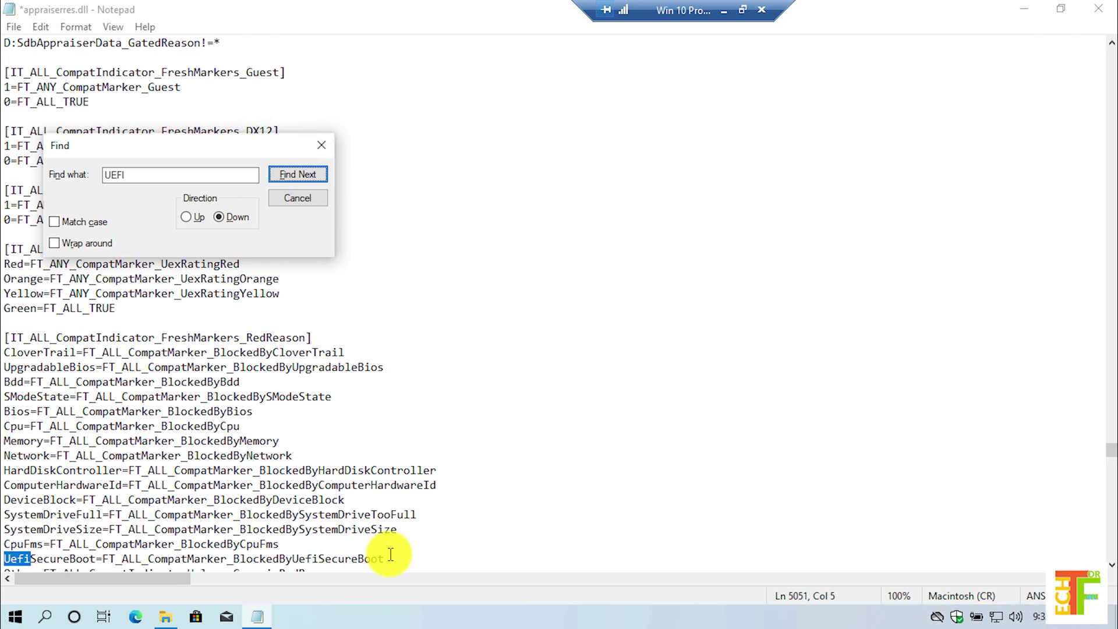
drag(390, 555, 6, 560)
key(Delete)
click(297, 174)
Delete the T:FT_ALL_CompatMarker_BlockedByUefiSecureBoot=TRUE line from [FT_ANY_CompatIndicatorHelper_SpecificRedReasons] and search for another UEFI match.
click(338, 558)
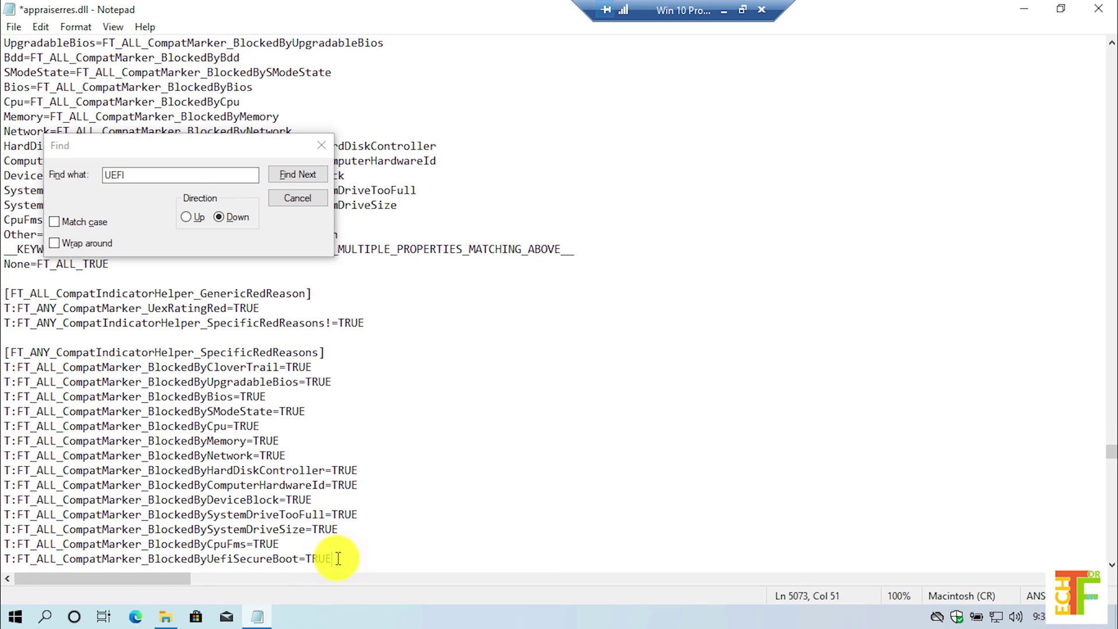
drag(338, 557, 8, 561)
key(Delete)
key(BackSpace)
click(297, 174)
click(632, 369)
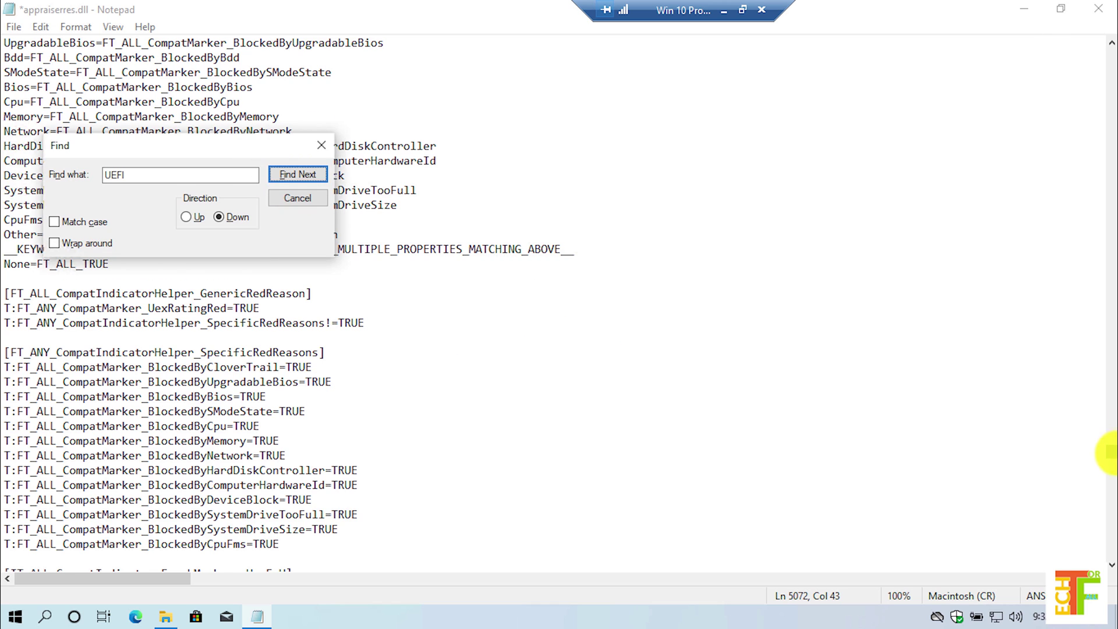
Search appraiserres.dll for UEFI once more from the start of the file, and close the search.
drag(1110, 452, 1107, 53)
click(298, 174)
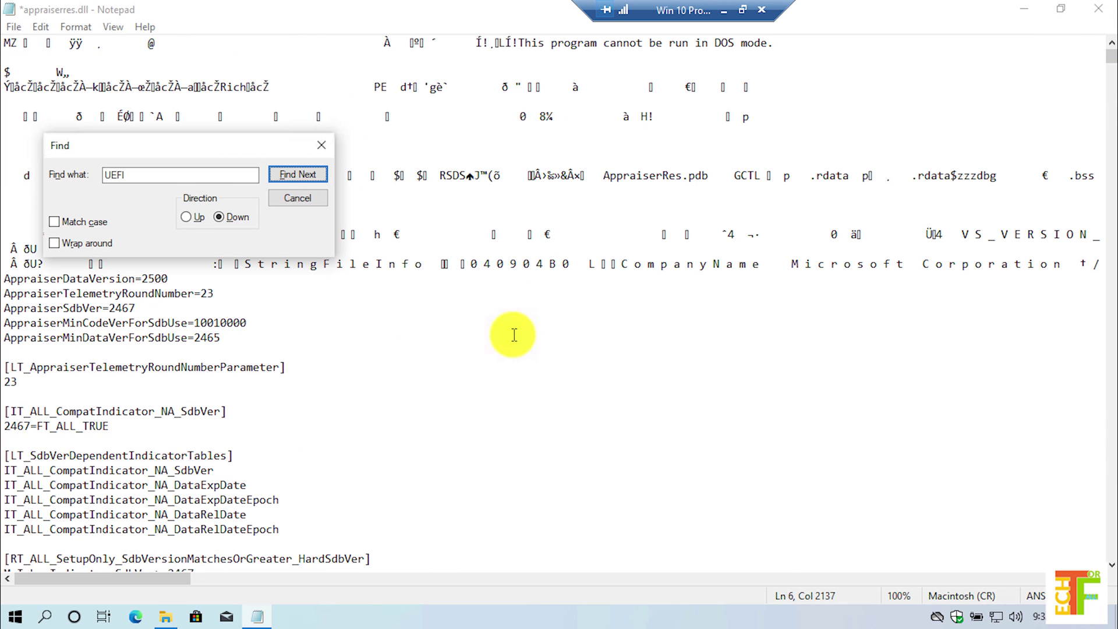
key(Escape)
key(Delete)
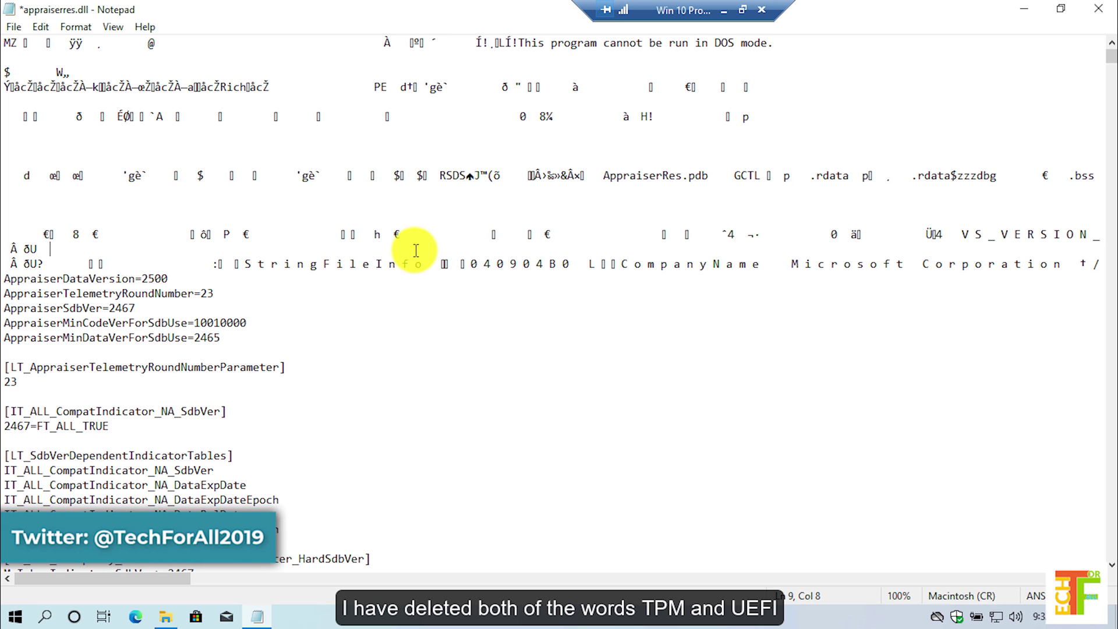
Save the edited appraiserres.dll and close the file.
click(18, 30)
click(178, 98)
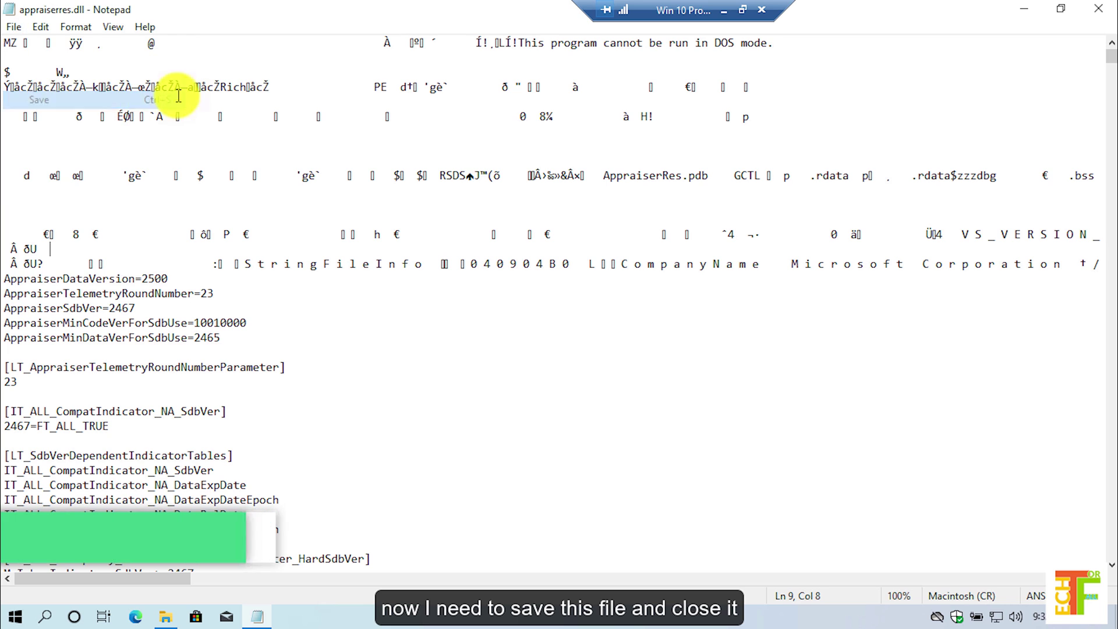
click(1098, 8)
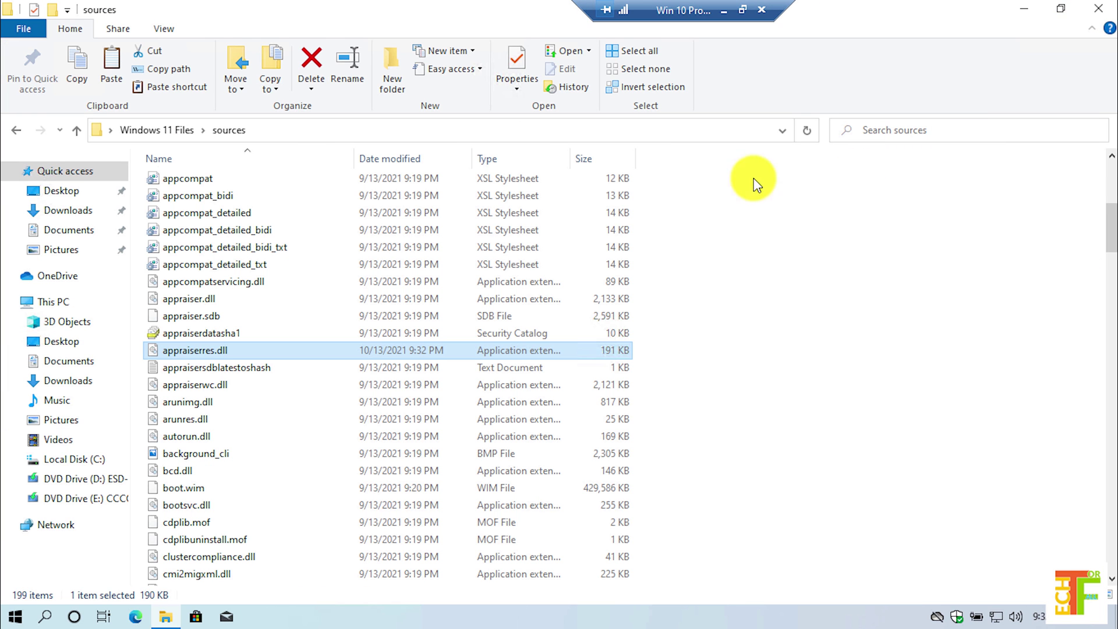
Return to the Windows 11 Files folder and launch the setup application.
click(16, 130)
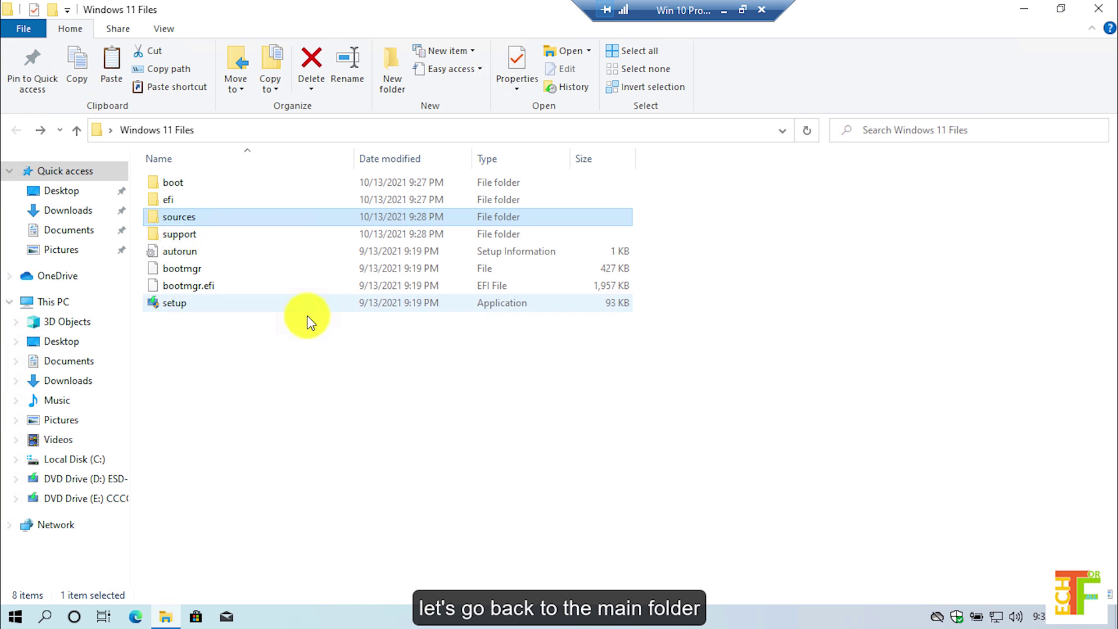
click(249, 349)
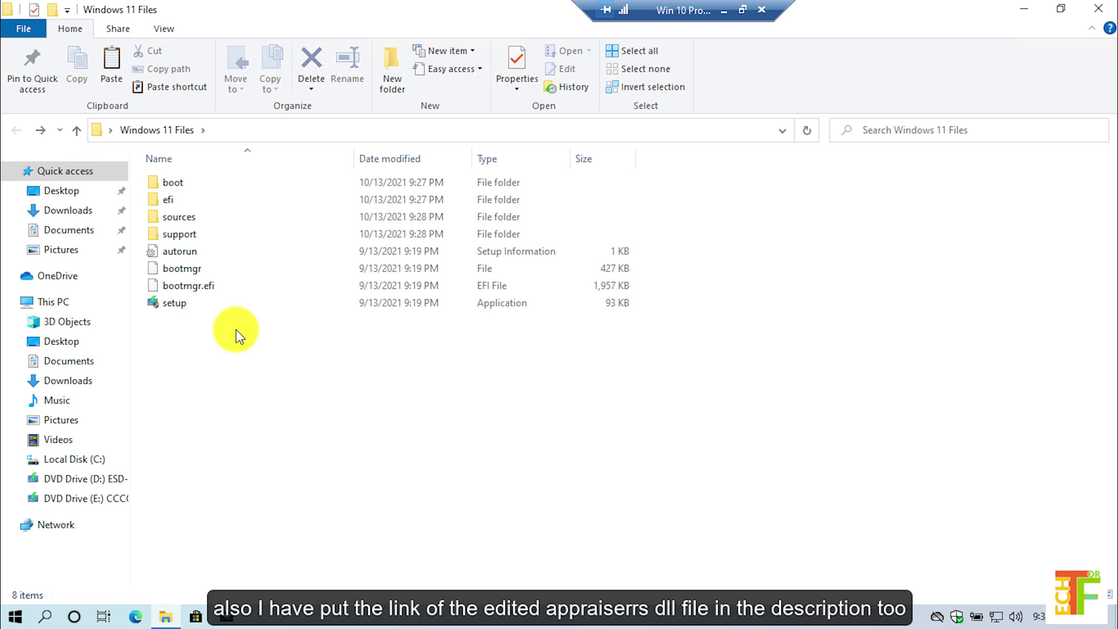
double_click(188, 304)
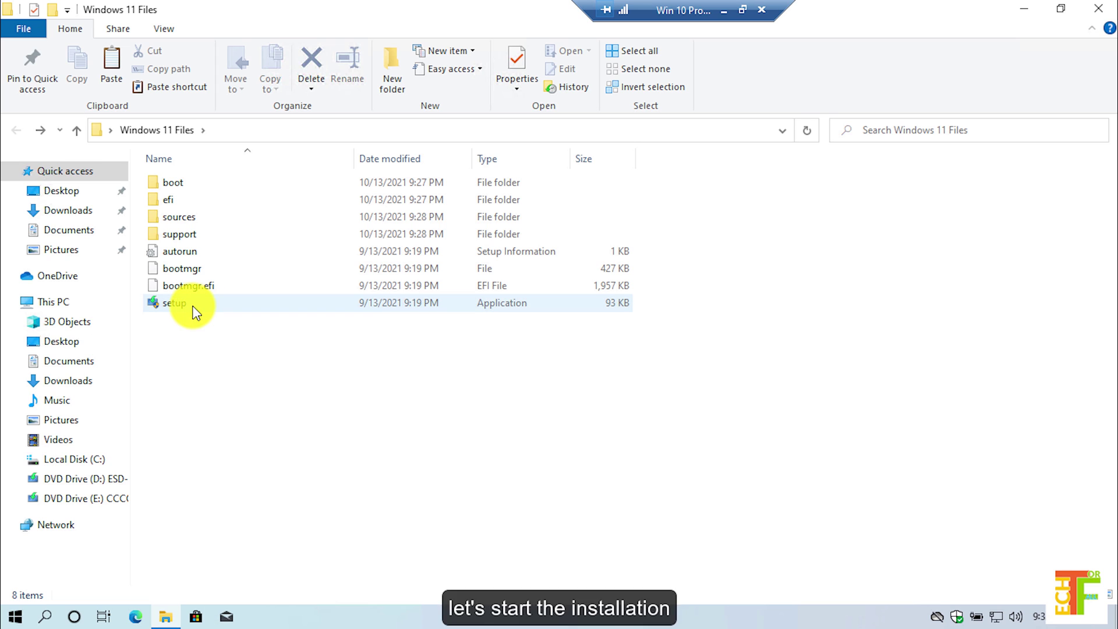
click(194, 312)
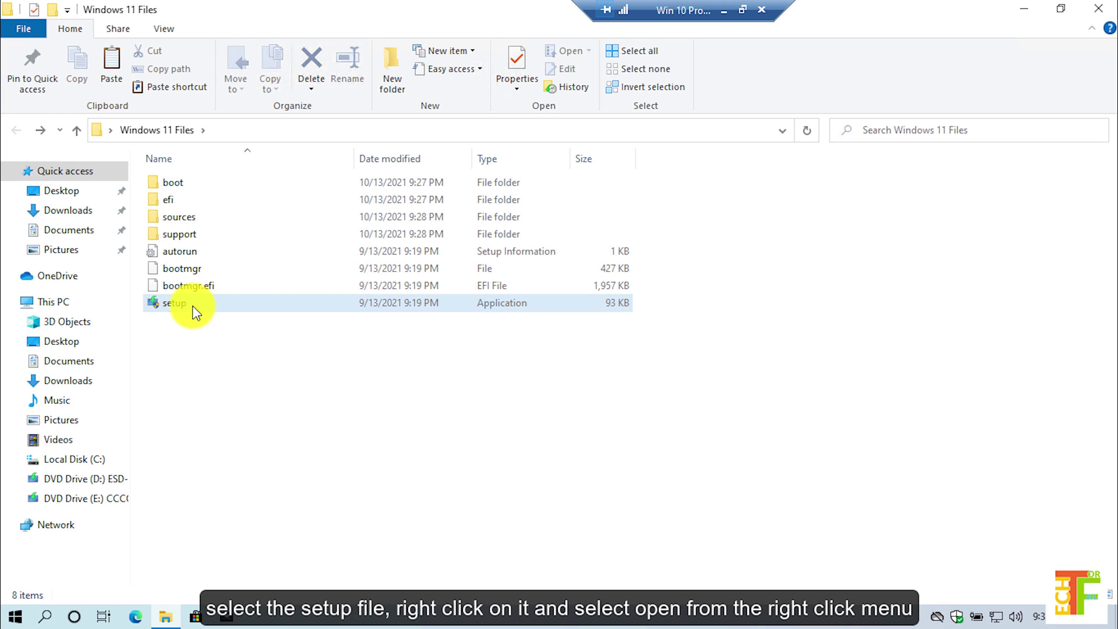
right_click(196, 313)
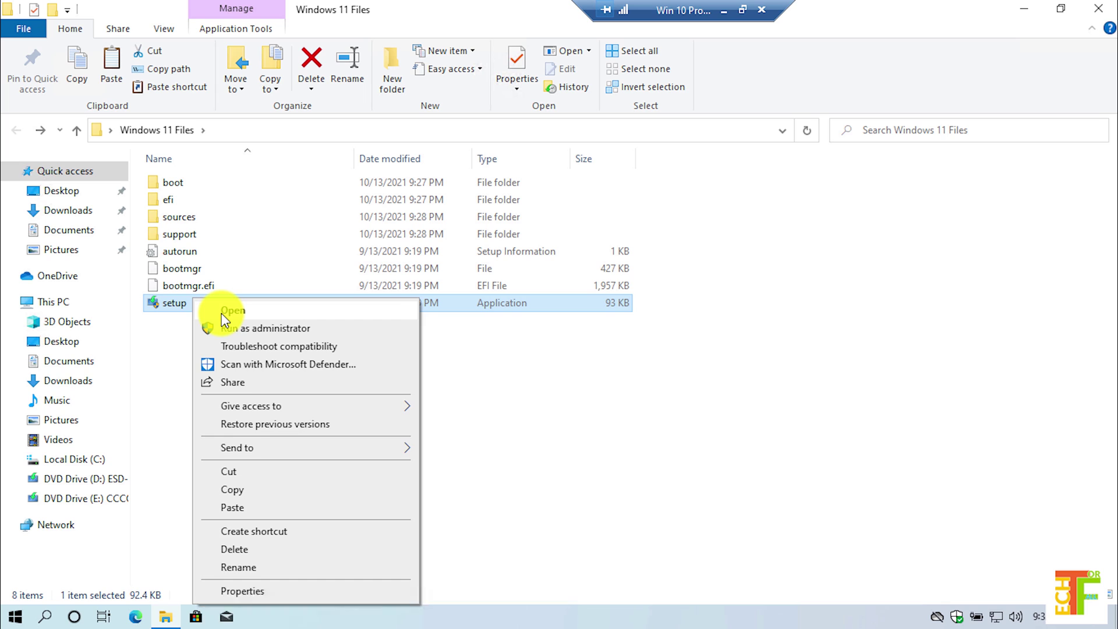
click(224, 314)
click(479, 423)
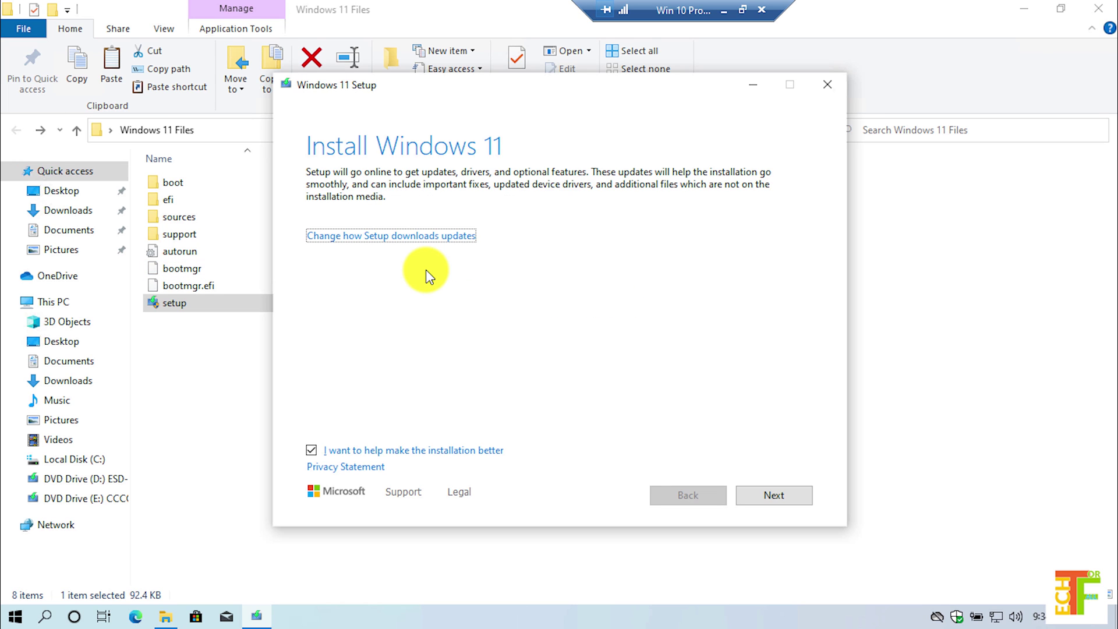
Change how Setup downloads updates to "Not right now" and continue to the license terms.
click(416, 236)
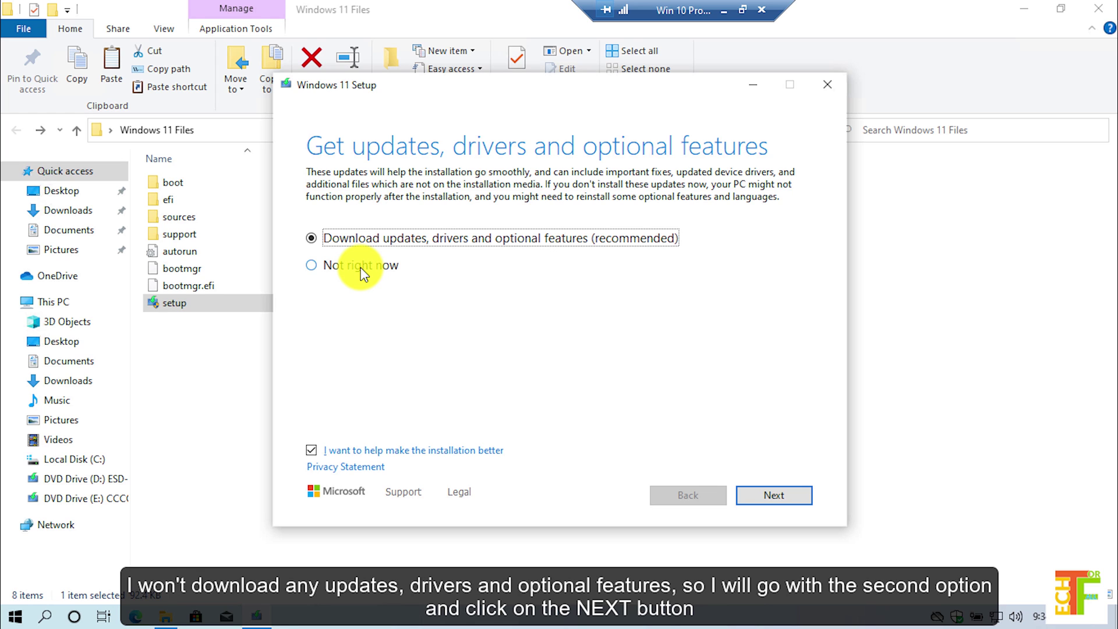
click(361, 268)
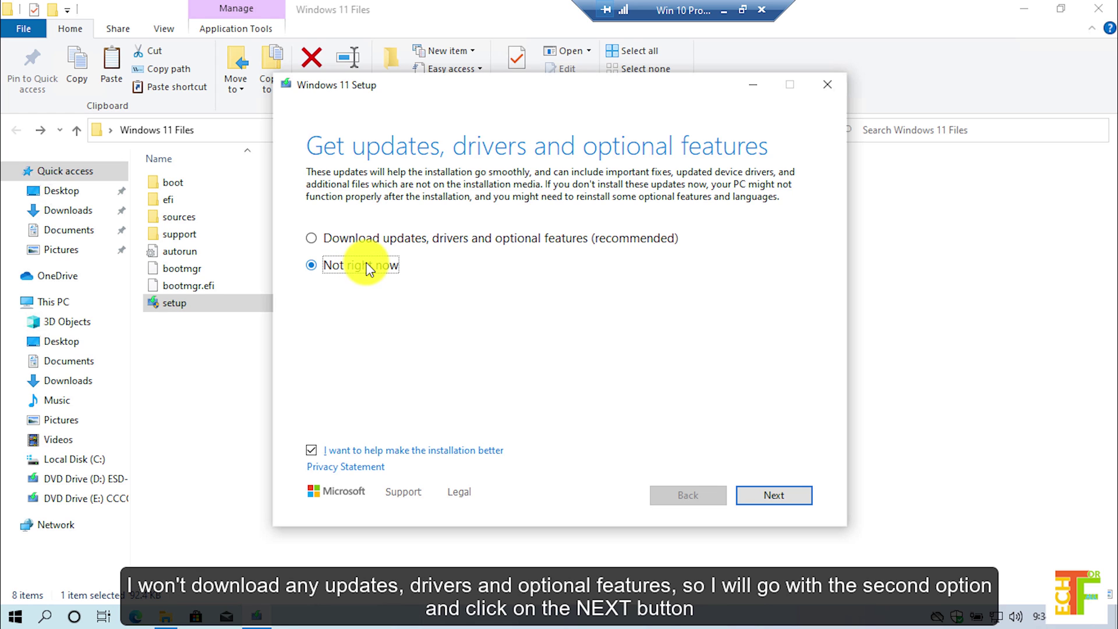
click(774, 496)
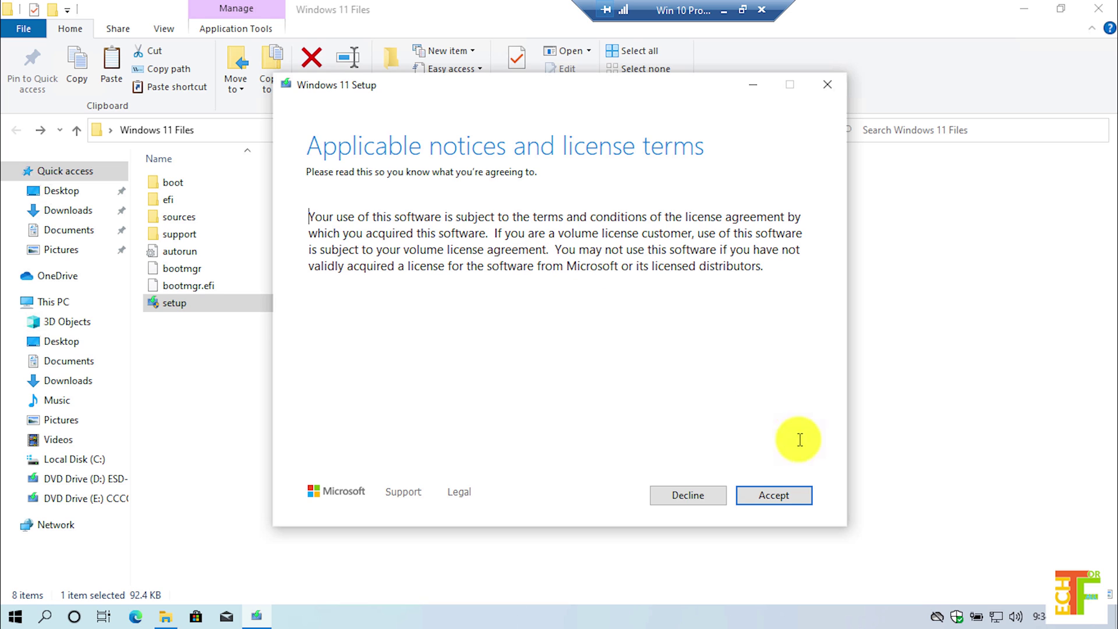
Accept the license terms and start installing Windows 11 Pro, keeping personal files and apps.
click(774, 498)
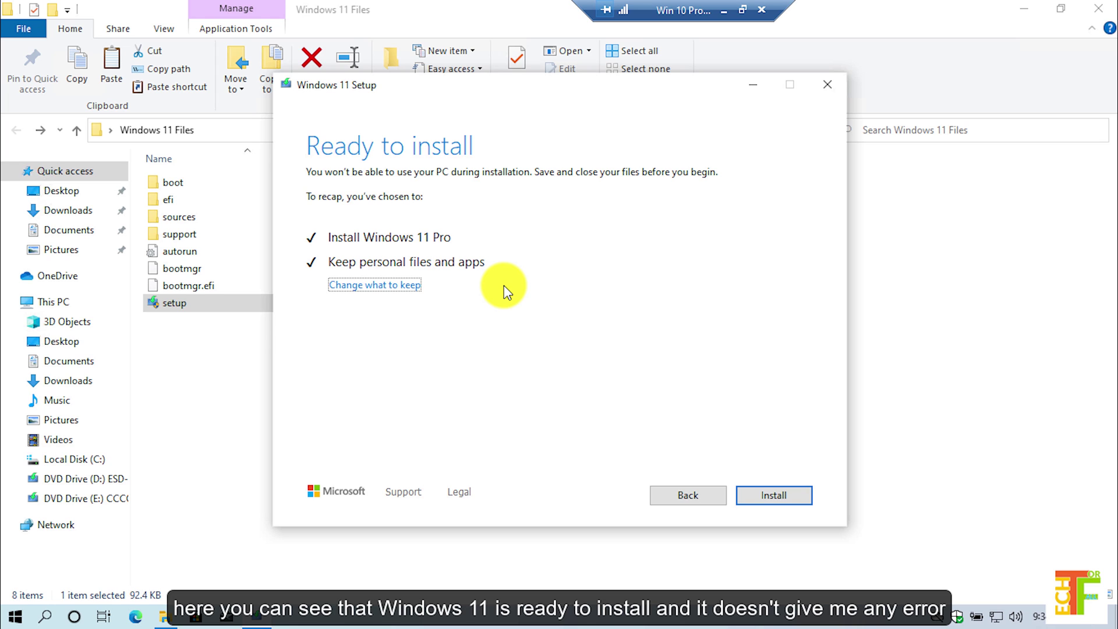
click(781, 494)
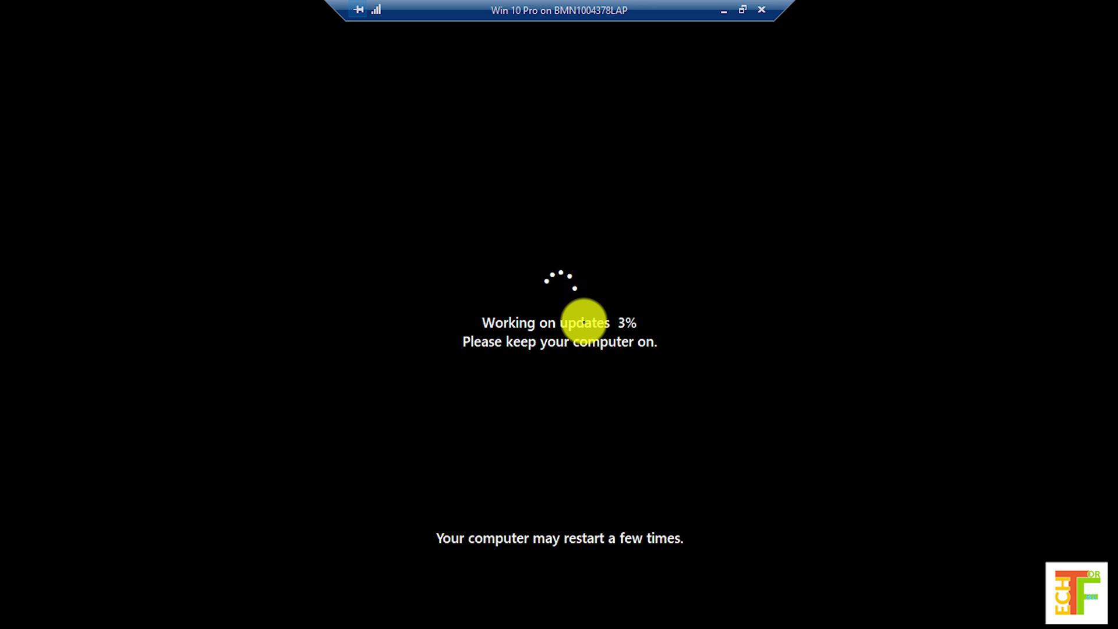
Sign in to the IT account once the installation has finished and open the Windows 11 Start menu.
drag(669, 10, 560, 192)
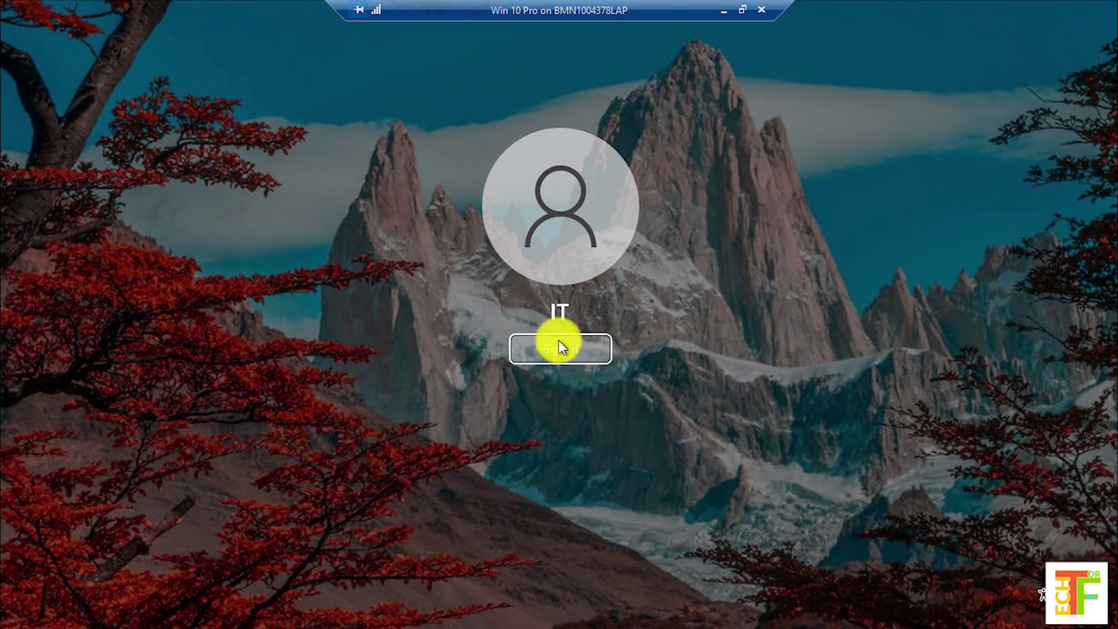
click(564, 351)
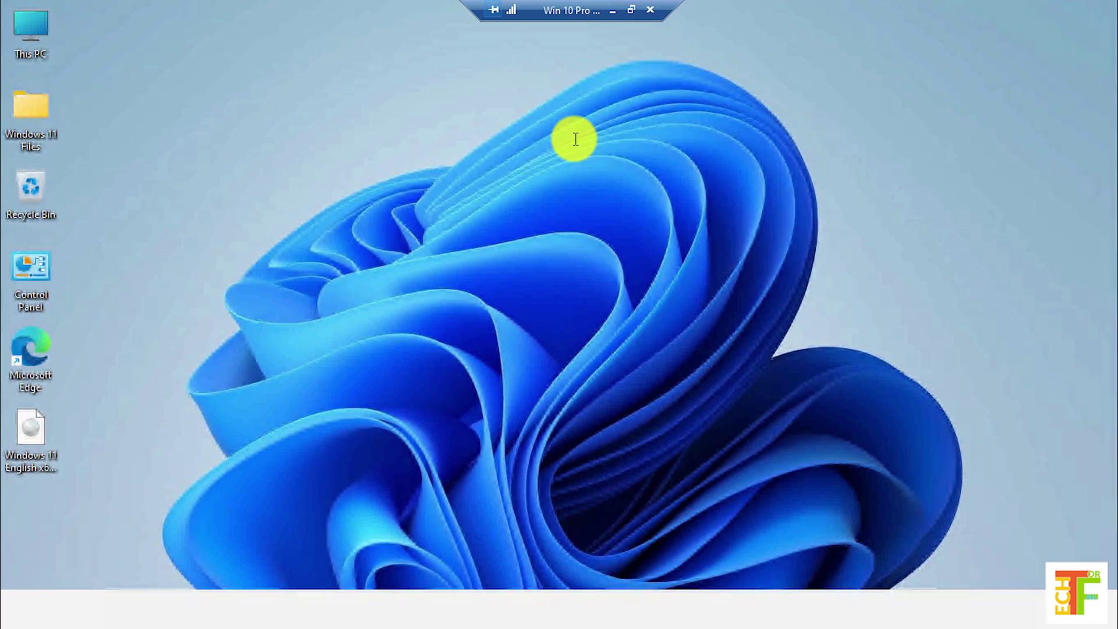
key(super)
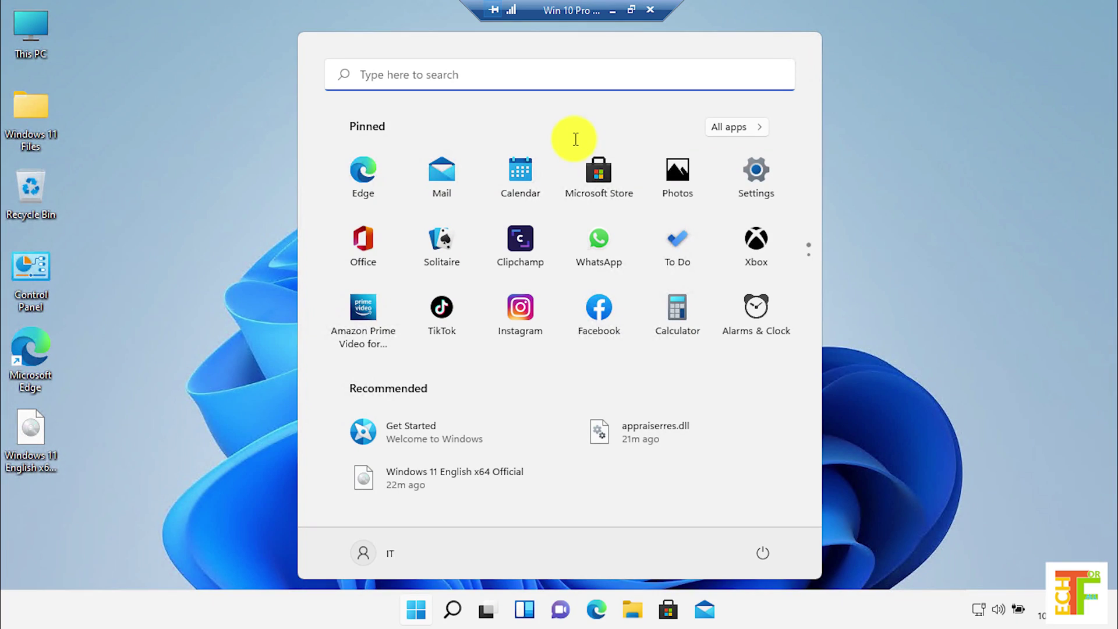